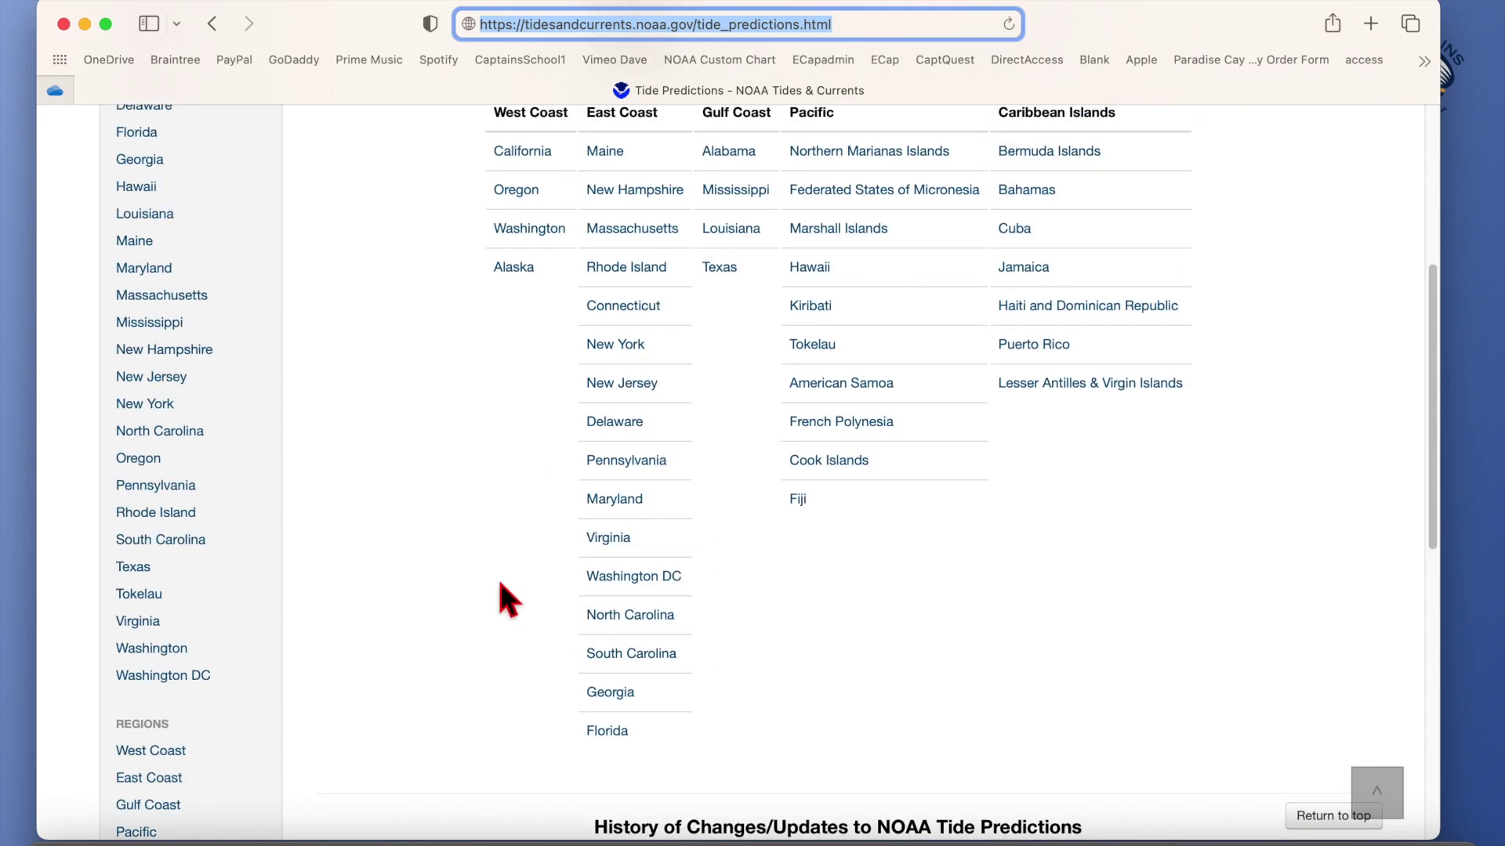
- Open the North Carolina tide station list under East Coast
{"action": "left_click", "coordinate": [642, 624]}
{"action": "scroll", "coordinate": [605, 636], "scroll_direction": "down", "scroll_amount": 5}
{"action": "scroll", "coordinate": [604, 636], "scroll_direction": "down", "scroll_amount": 2}
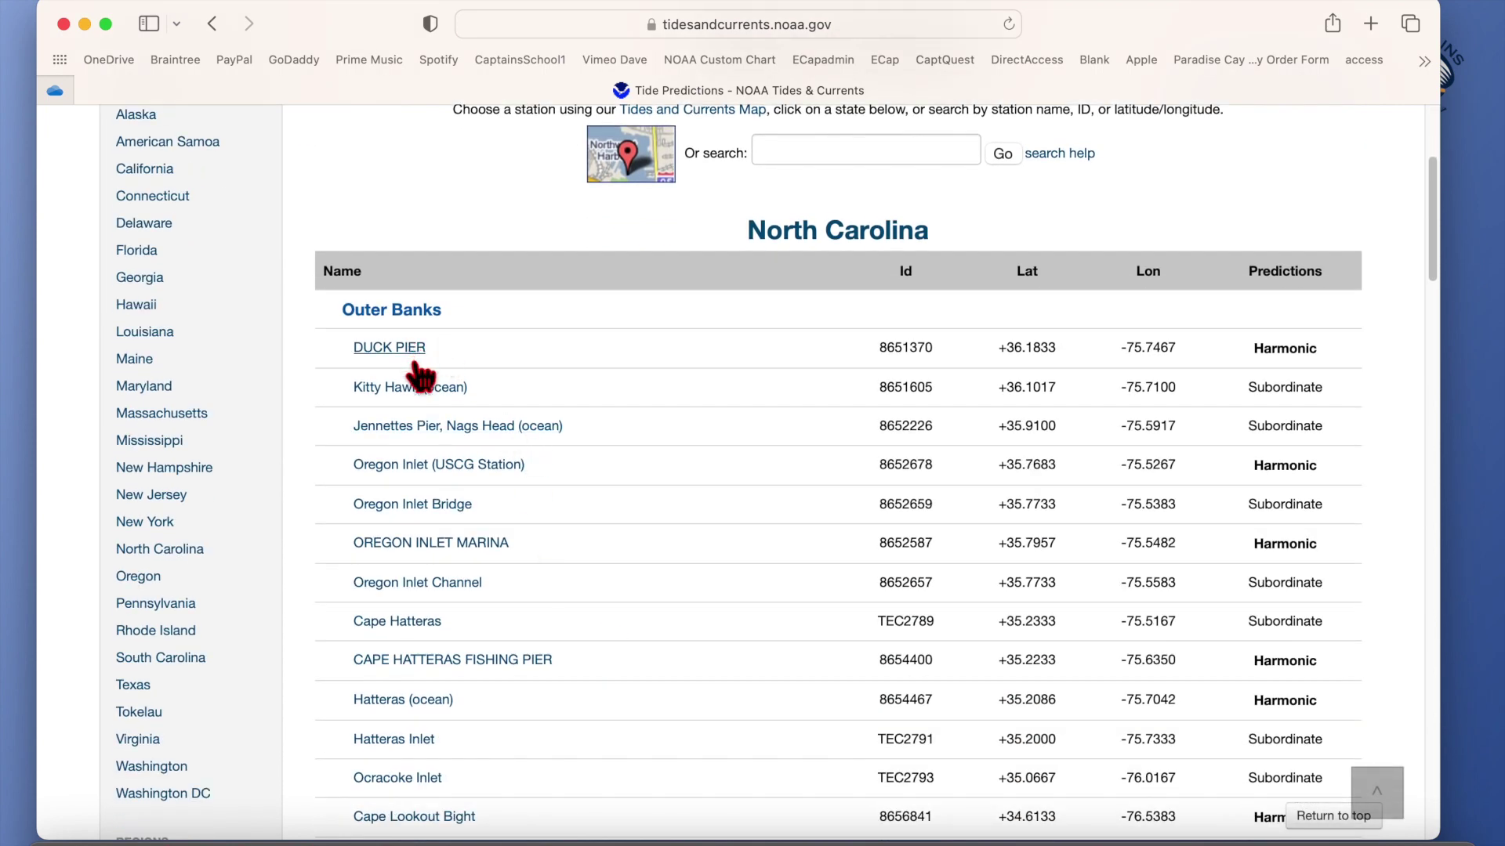
{"action": "scroll", "coordinate": [470, 454], "scroll_direction": "down", "scroll_amount": 1}
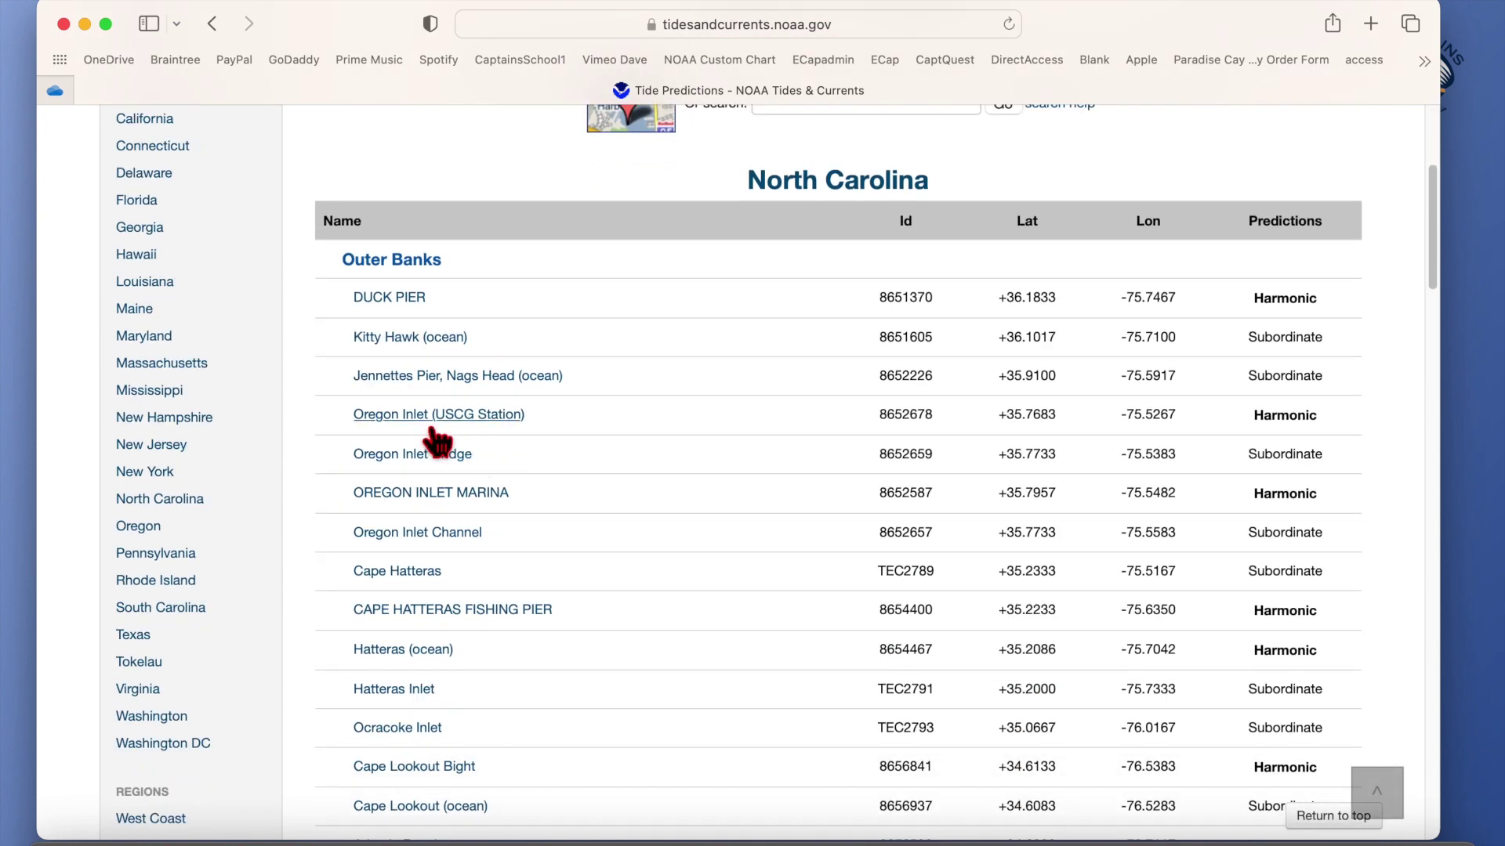
{"action": "scroll", "coordinate": [455, 481], "scroll_direction": "down", "scroll_amount": 1}
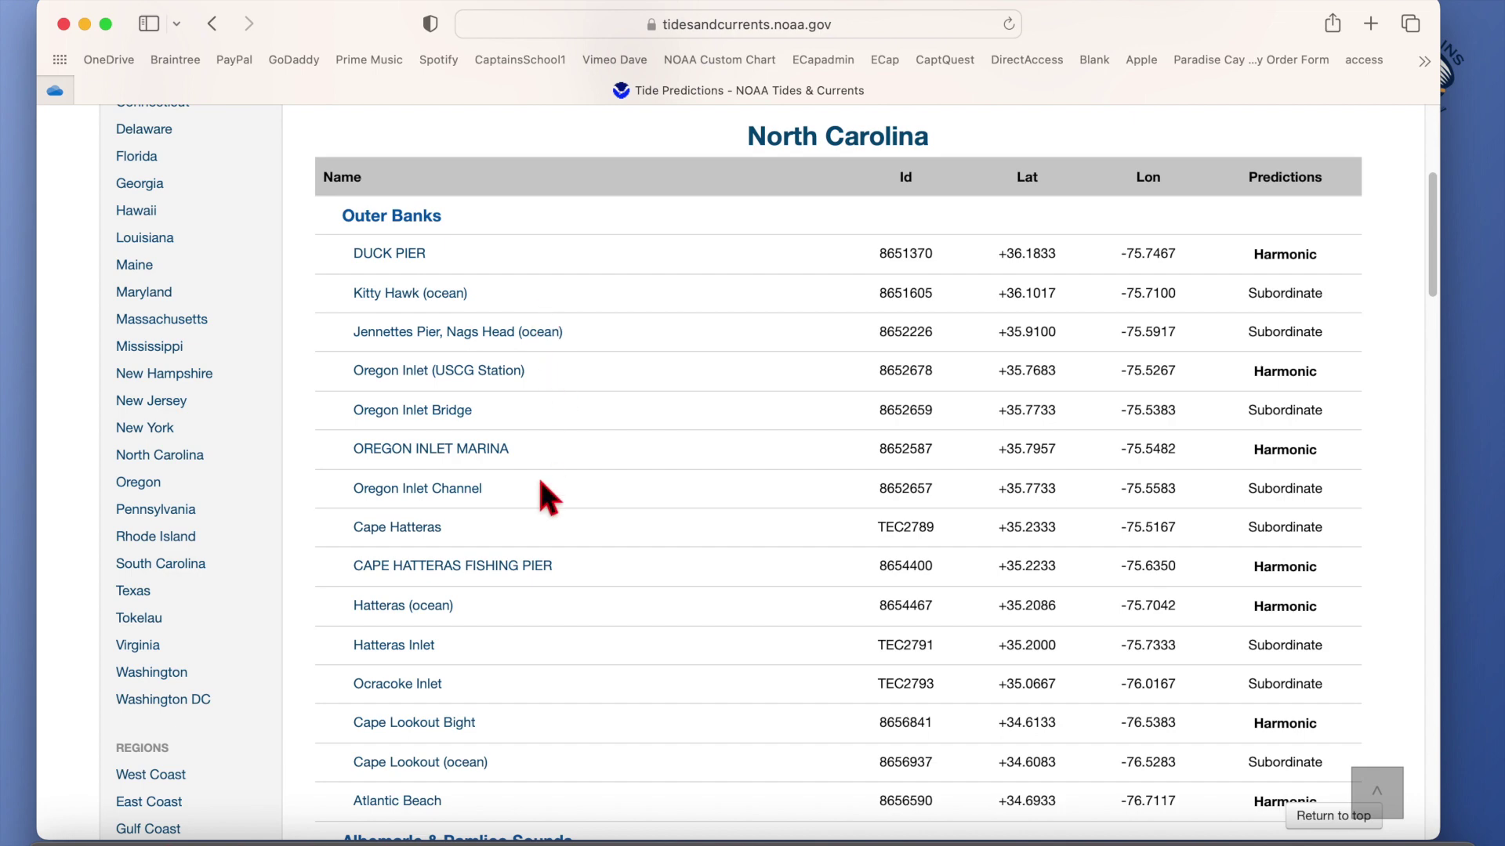
- Scroll the station table down to the Southeast Coast group containing New River Inlet
{"action": "scroll", "coordinate": [616, 494], "scroll_direction": "down", "scroll_amount": 3}
{"action": "scroll", "coordinate": [617, 498], "scroll_direction": "down", "scroll_amount": 10}
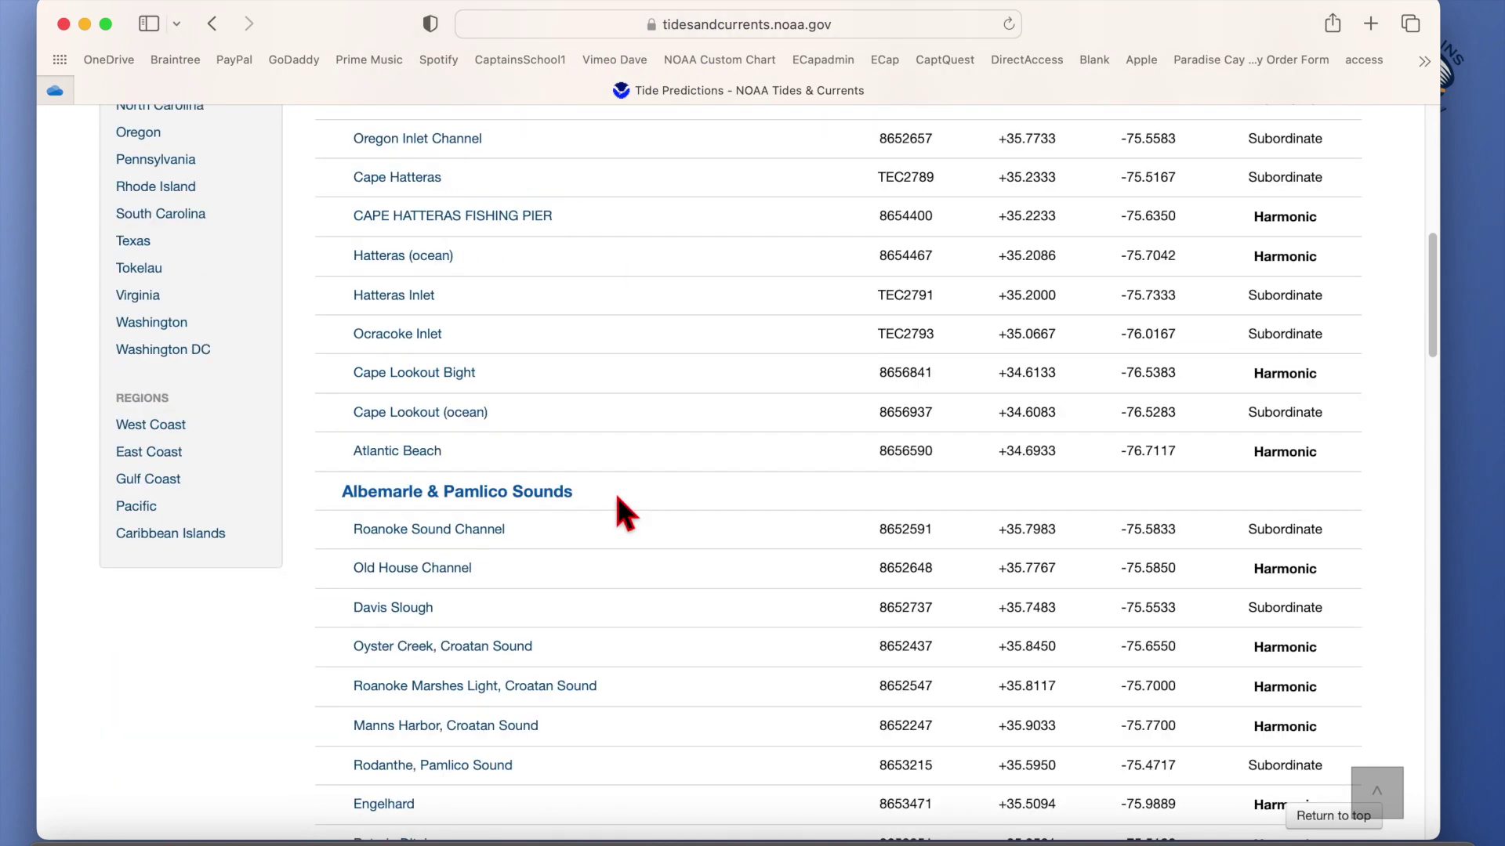
{"action": "scroll", "coordinate": [617, 499], "scroll_direction": "up", "scroll_amount": 3}
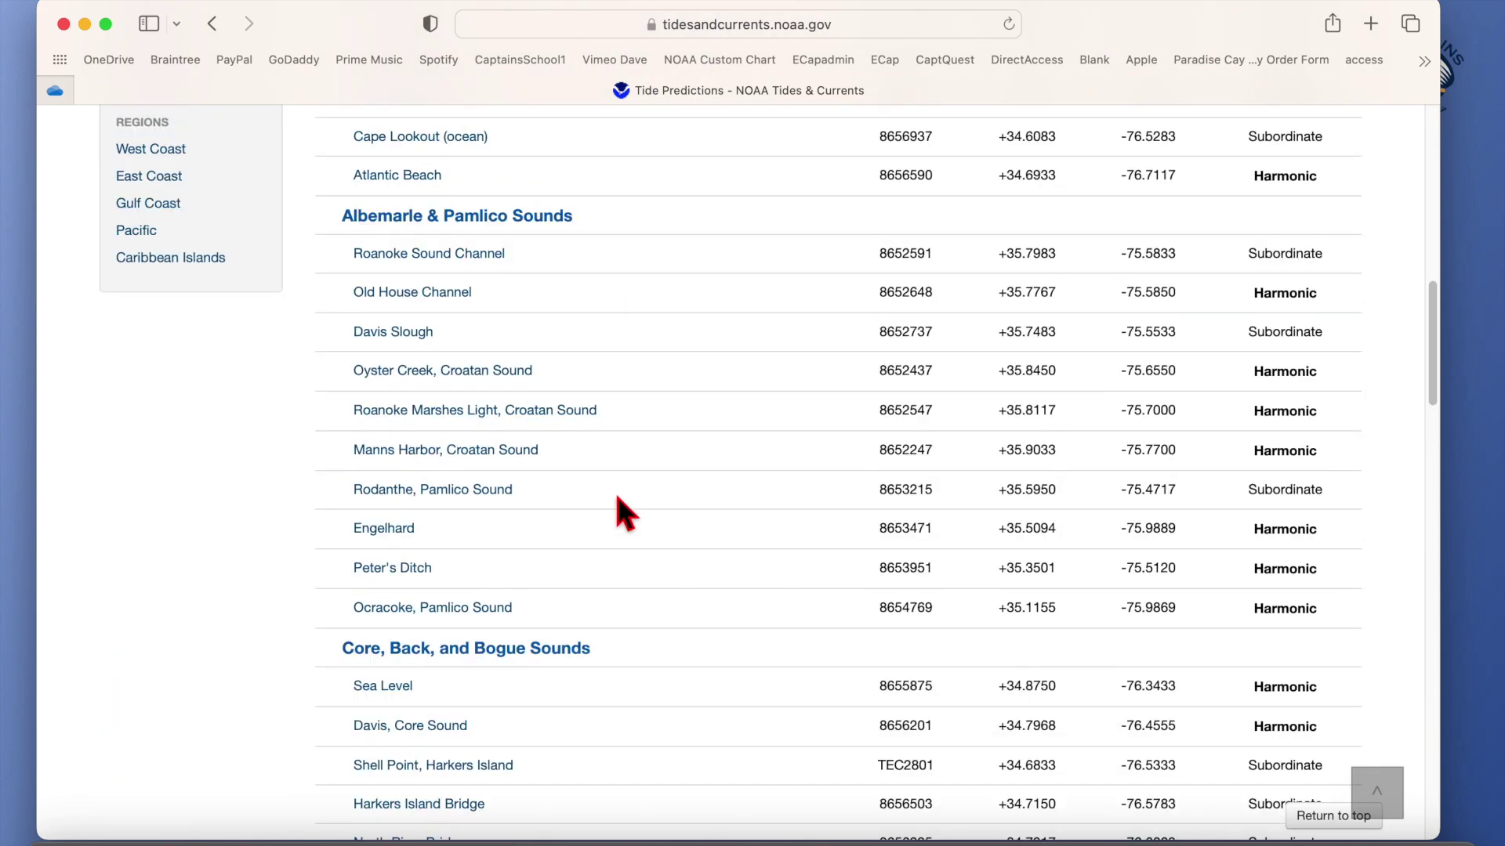
{"action": "scroll", "coordinate": [617, 498], "scroll_direction": "down", "scroll_amount": 2}
{"action": "scroll", "coordinate": [617, 498], "scroll_direction": "down", "scroll_amount": 8}
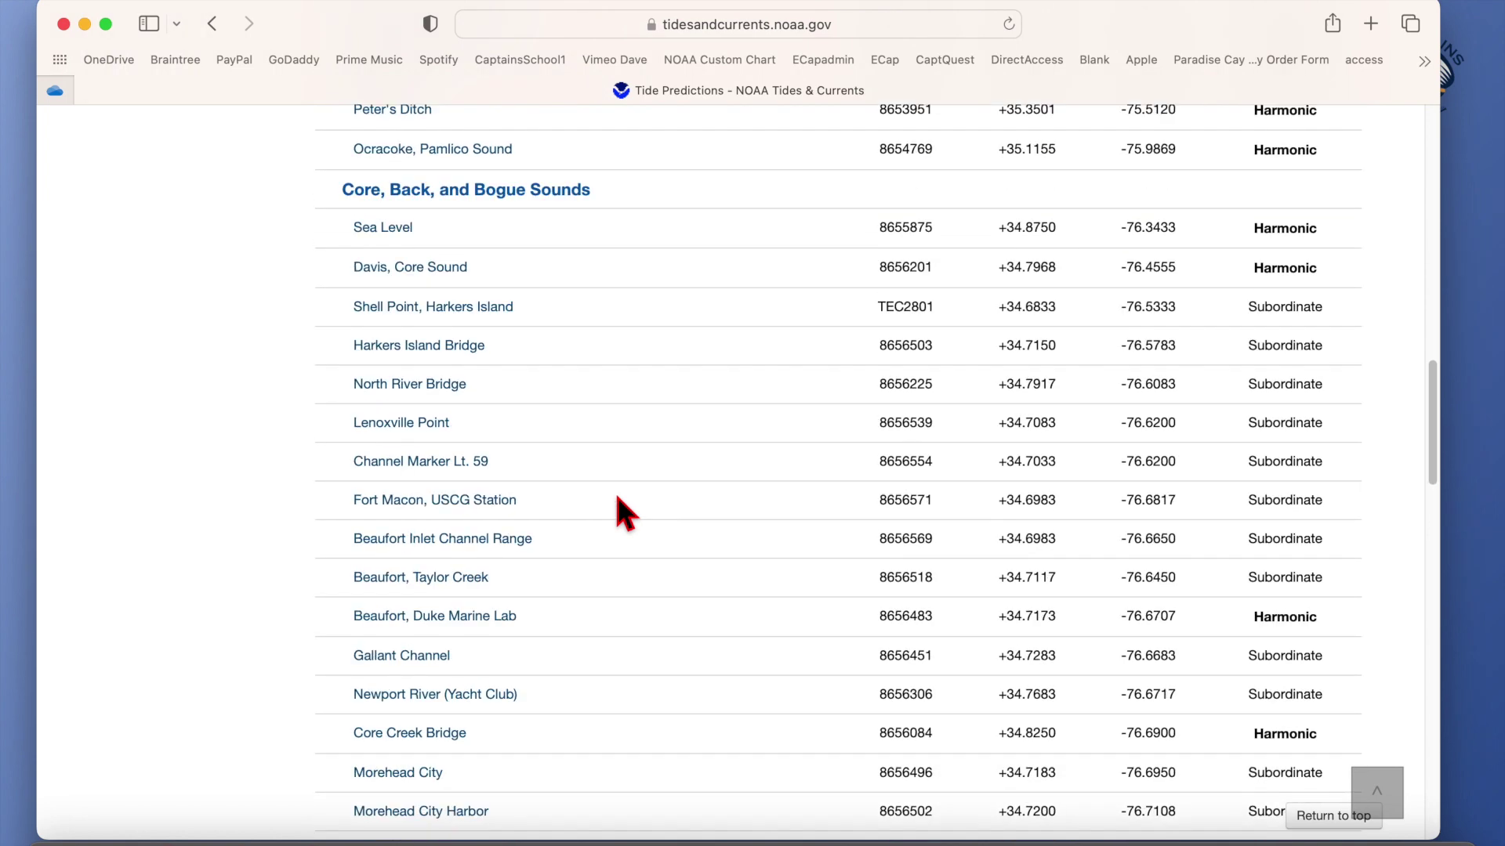
{"action": "scroll", "coordinate": [617, 498], "scroll_direction": "down", "scroll_amount": 3}
{"action": "scroll", "coordinate": [617, 499], "scroll_direction": "up", "scroll_amount": 1}
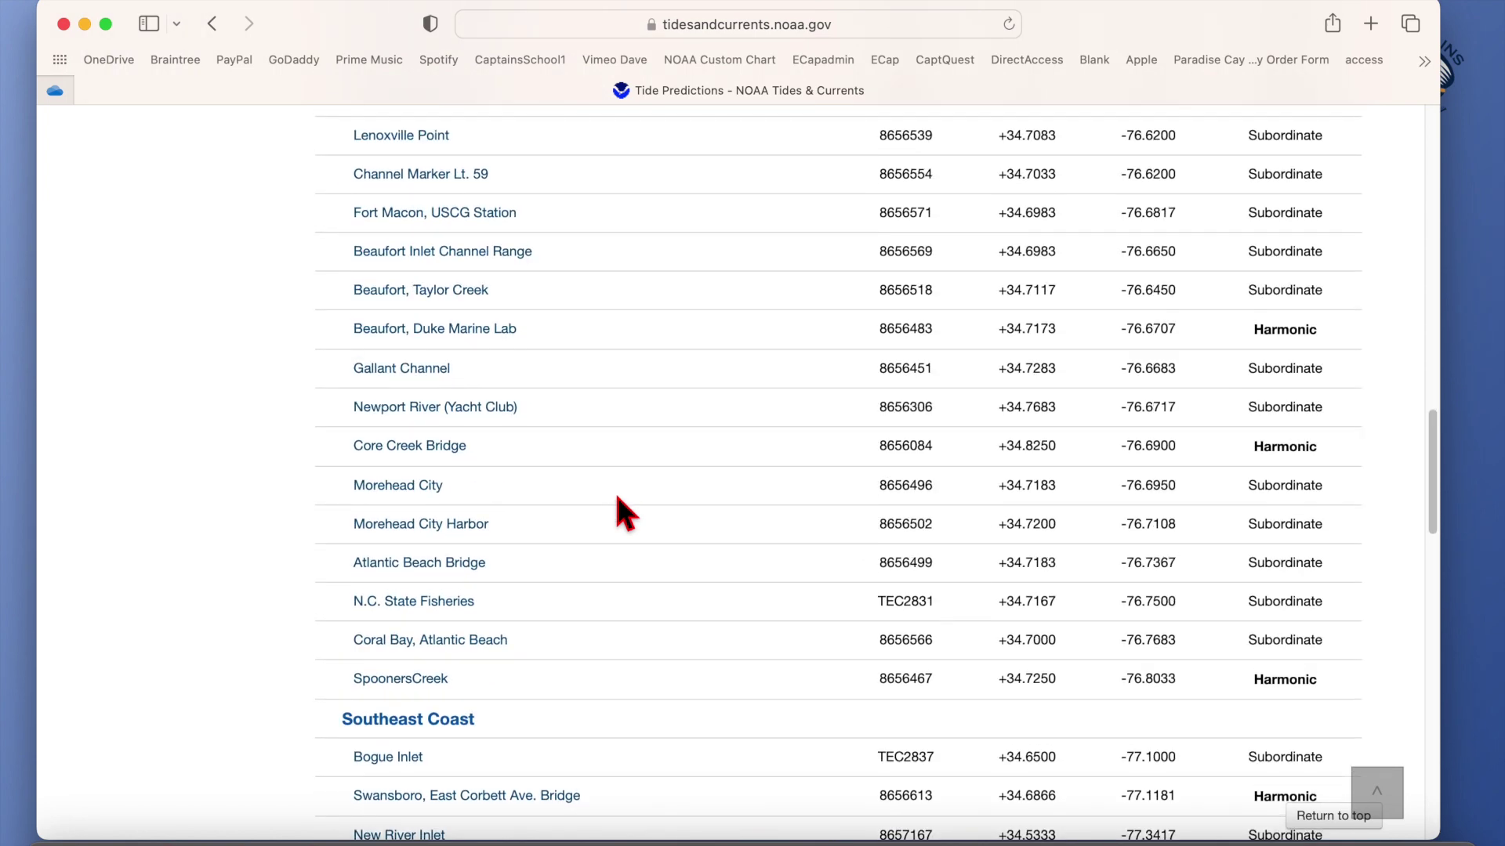
{"action": "scroll", "coordinate": [617, 498], "scroll_direction": "up", "scroll_amount": 1}
{"action": "scroll", "coordinate": [616, 498], "scroll_direction": "up", "scroll_amount": 2}
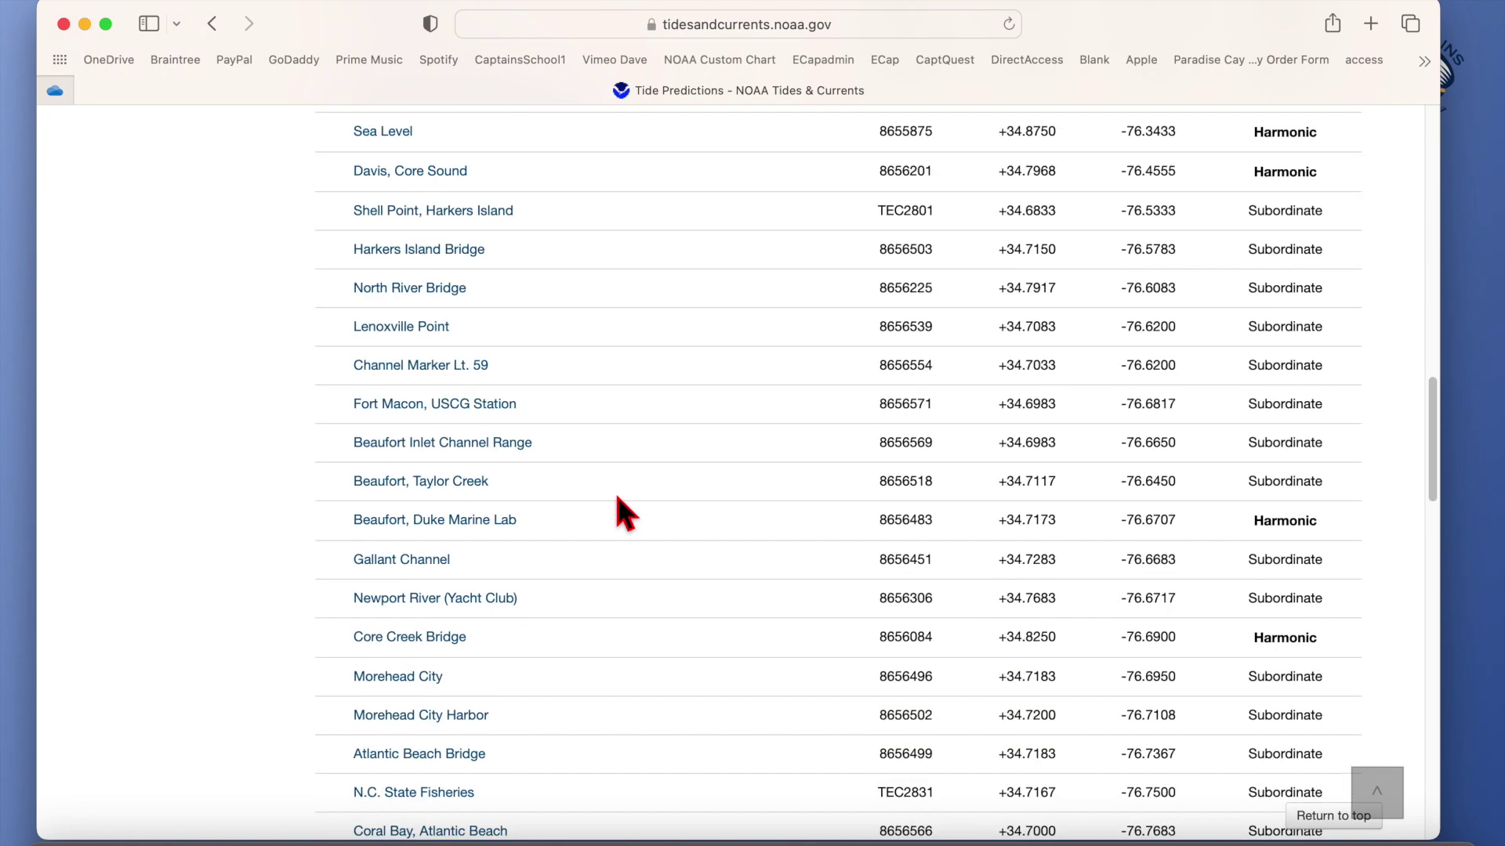
{"action": "scroll", "coordinate": [603, 462], "scroll_direction": "down", "scroll_amount": 5}
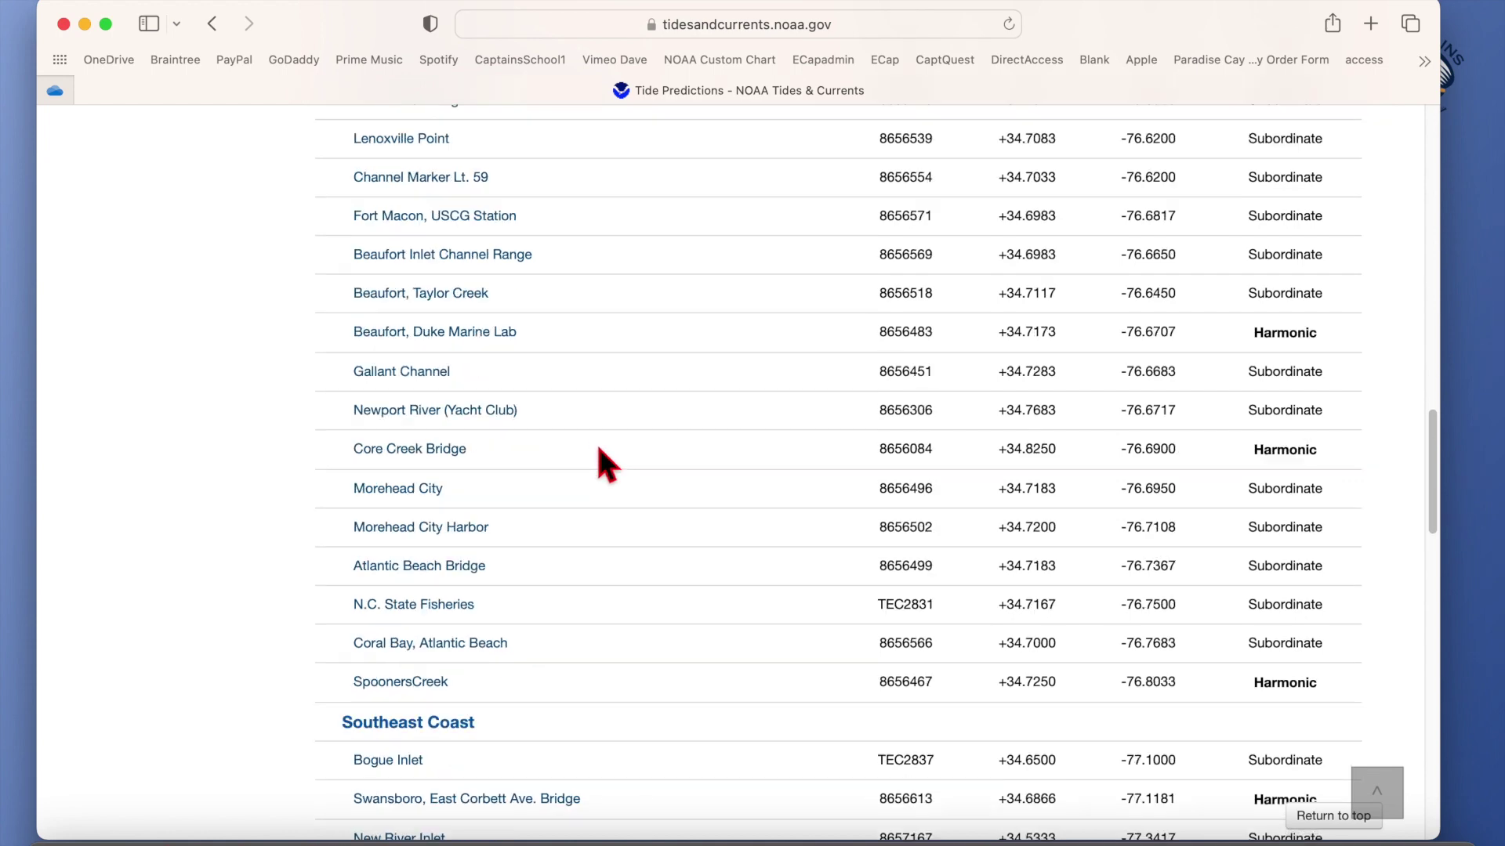
{"action": "scroll", "coordinate": [603, 463], "scroll_direction": "down", "scroll_amount": 3}
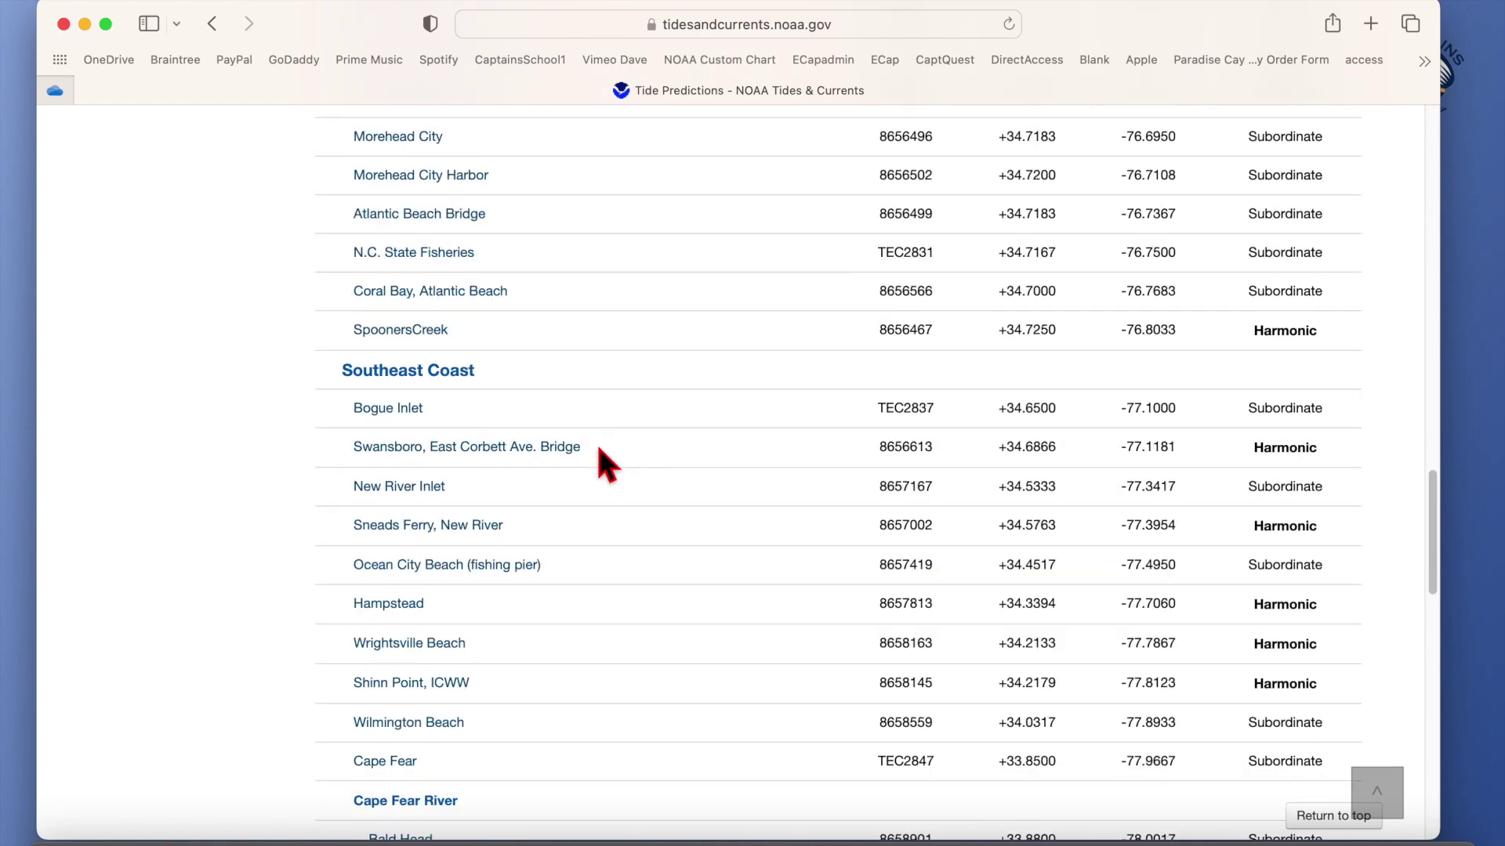
{"action": "scroll", "coordinate": [597, 448], "scroll_direction": "down", "scroll_amount": 1}
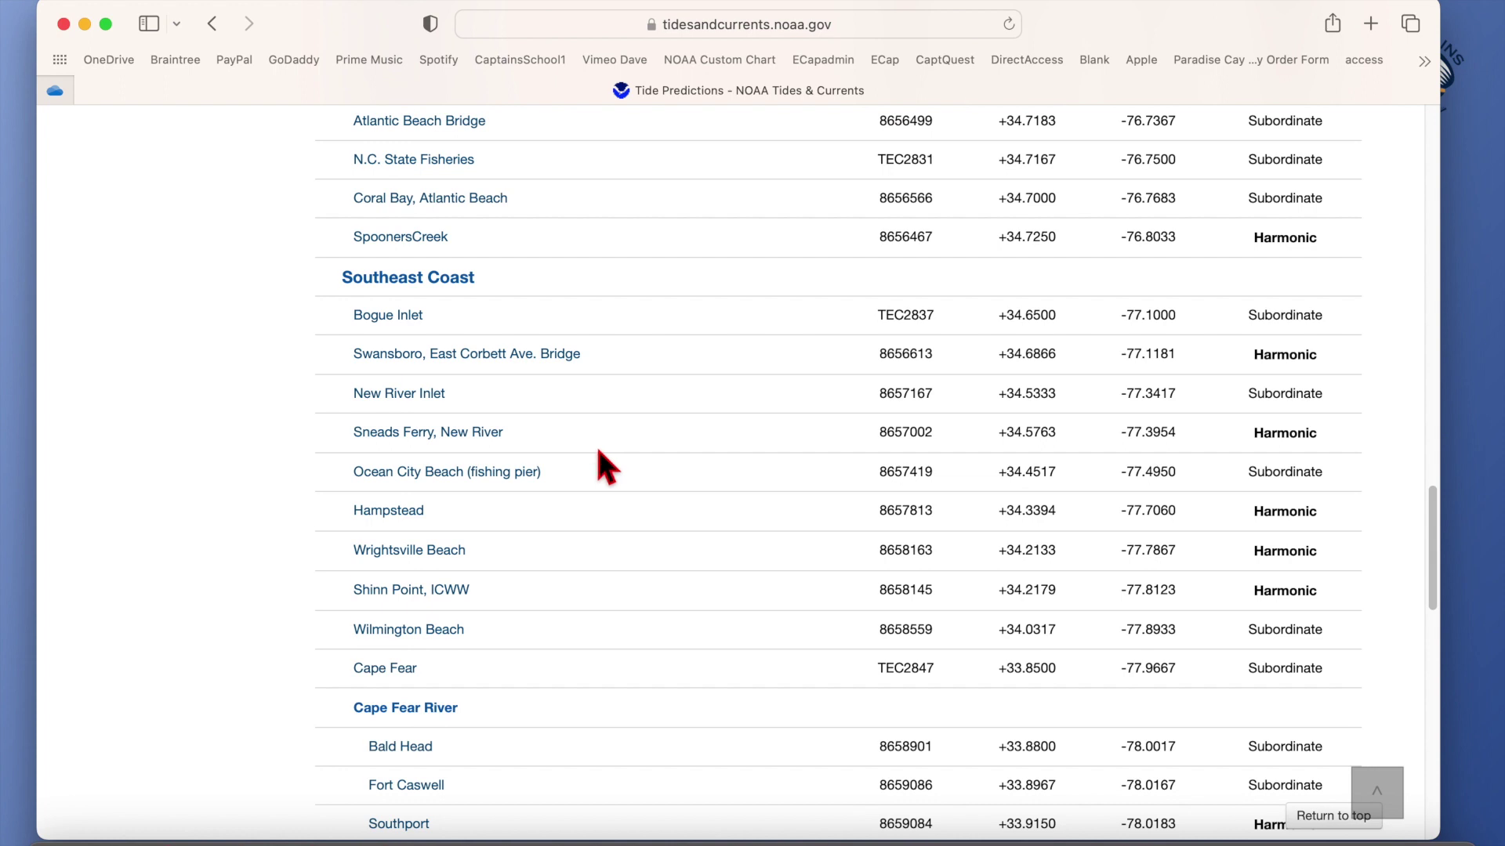
{"action": "scroll", "coordinate": [595, 451], "scroll_direction": "down", "scroll_amount": 1}
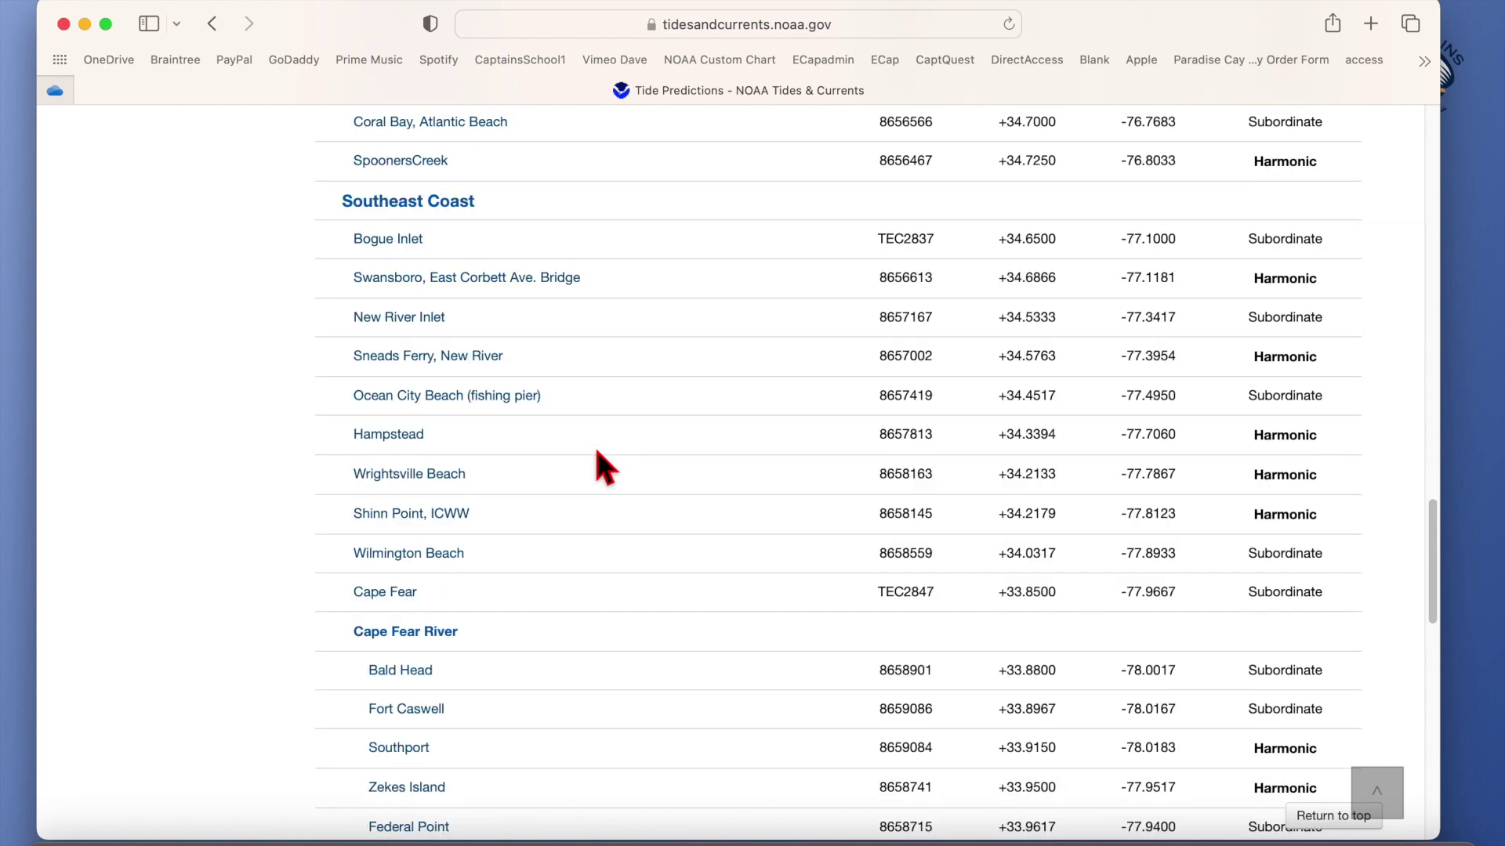
- Open New River Inlet's May 12–13, 2023 prediction chart and read the peak and trough heights
{"action": "left_click", "coordinate": [402, 325]}
{"action": "scroll", "coordinate": [766, 434], "scroll_direction": "down", "scroll_amount": 5}
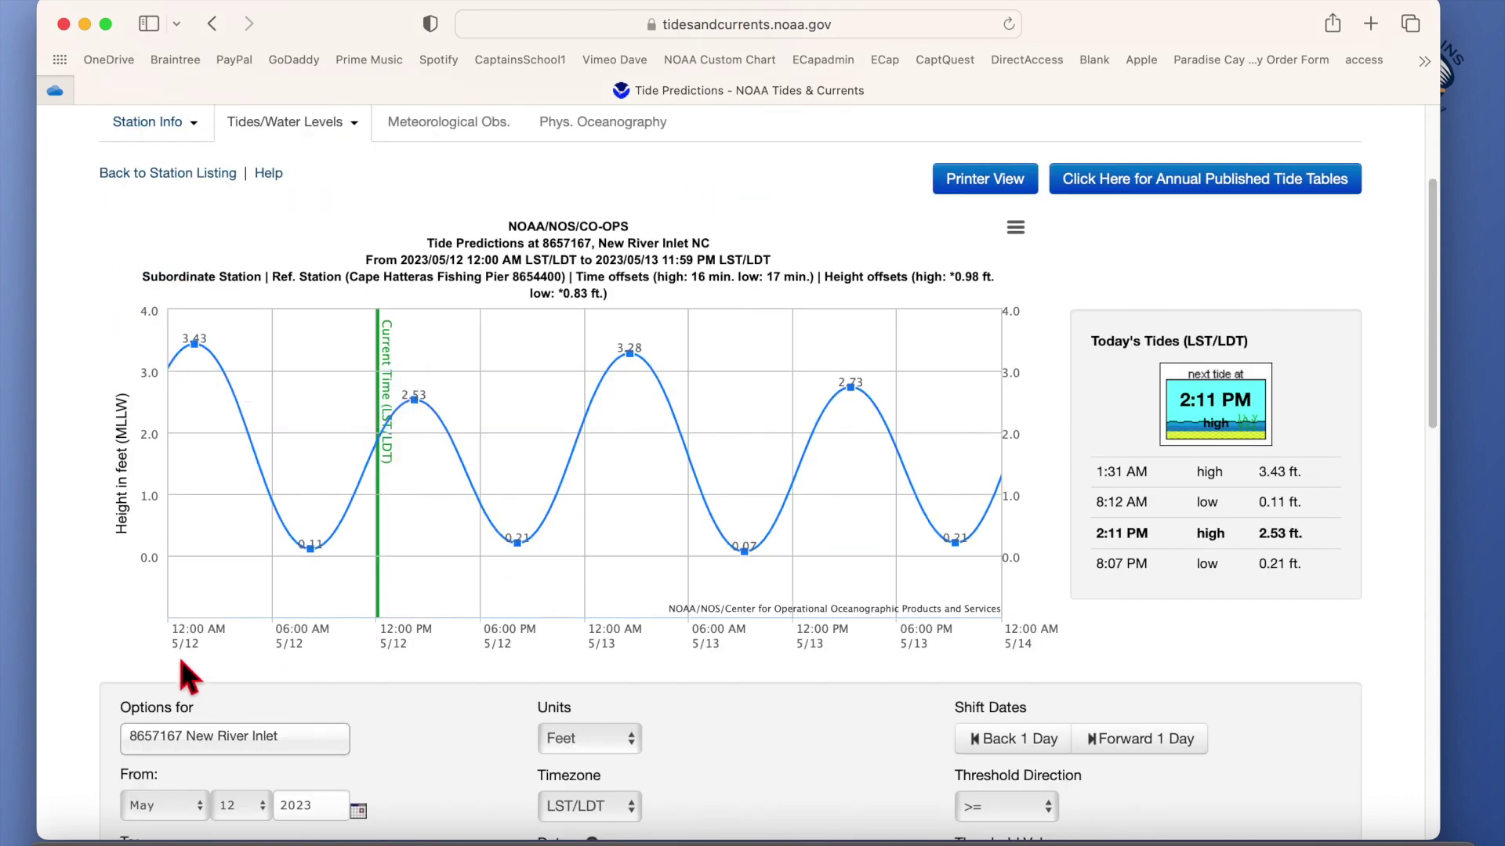
{"action": "mouse_move", "coordinate": [171, 421]}
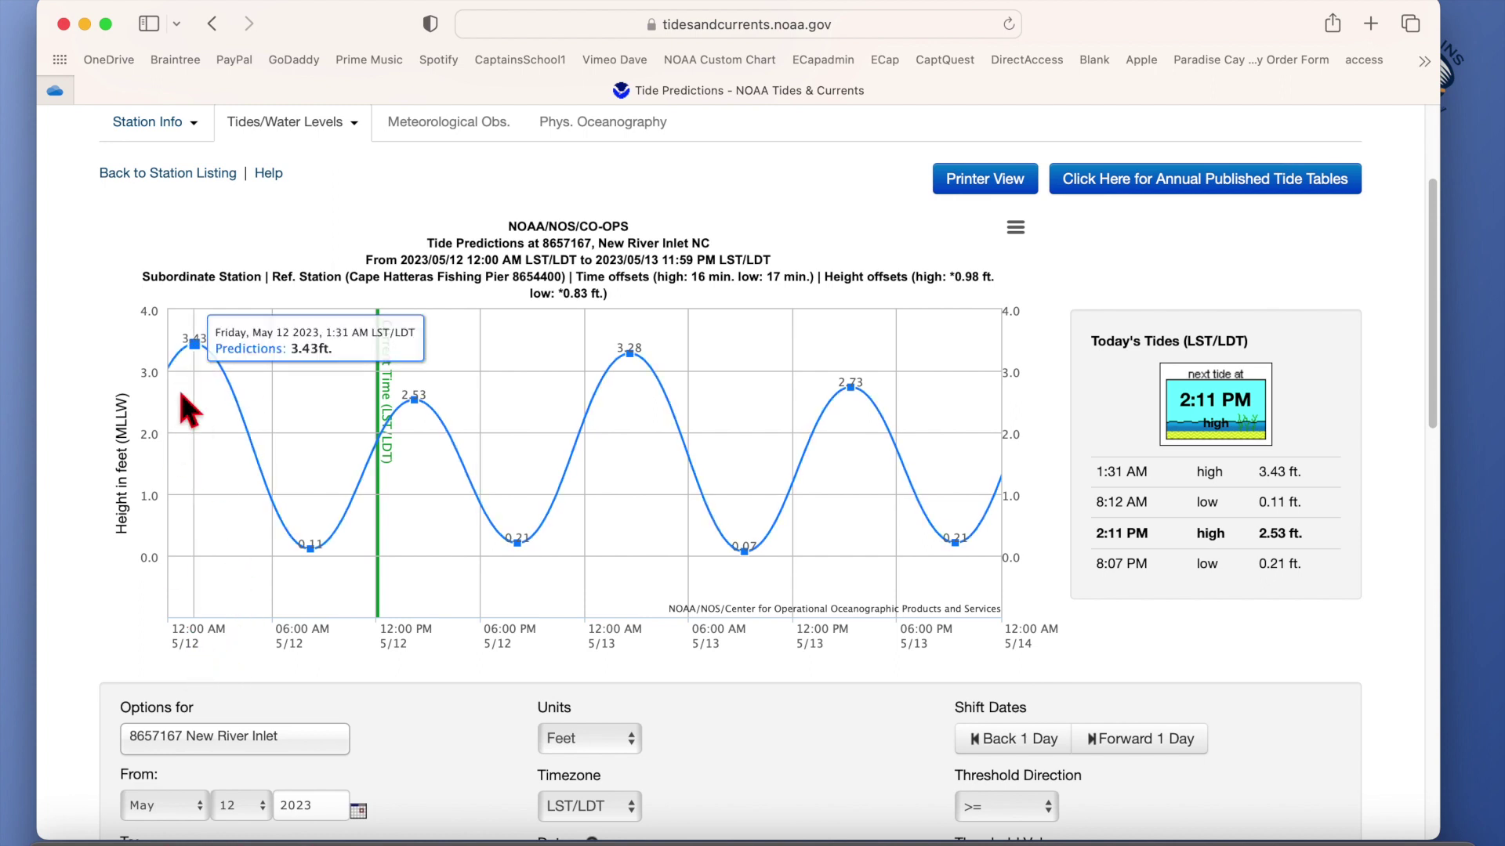
{"action": "mouse_move", "coordinate": [276, 533]}
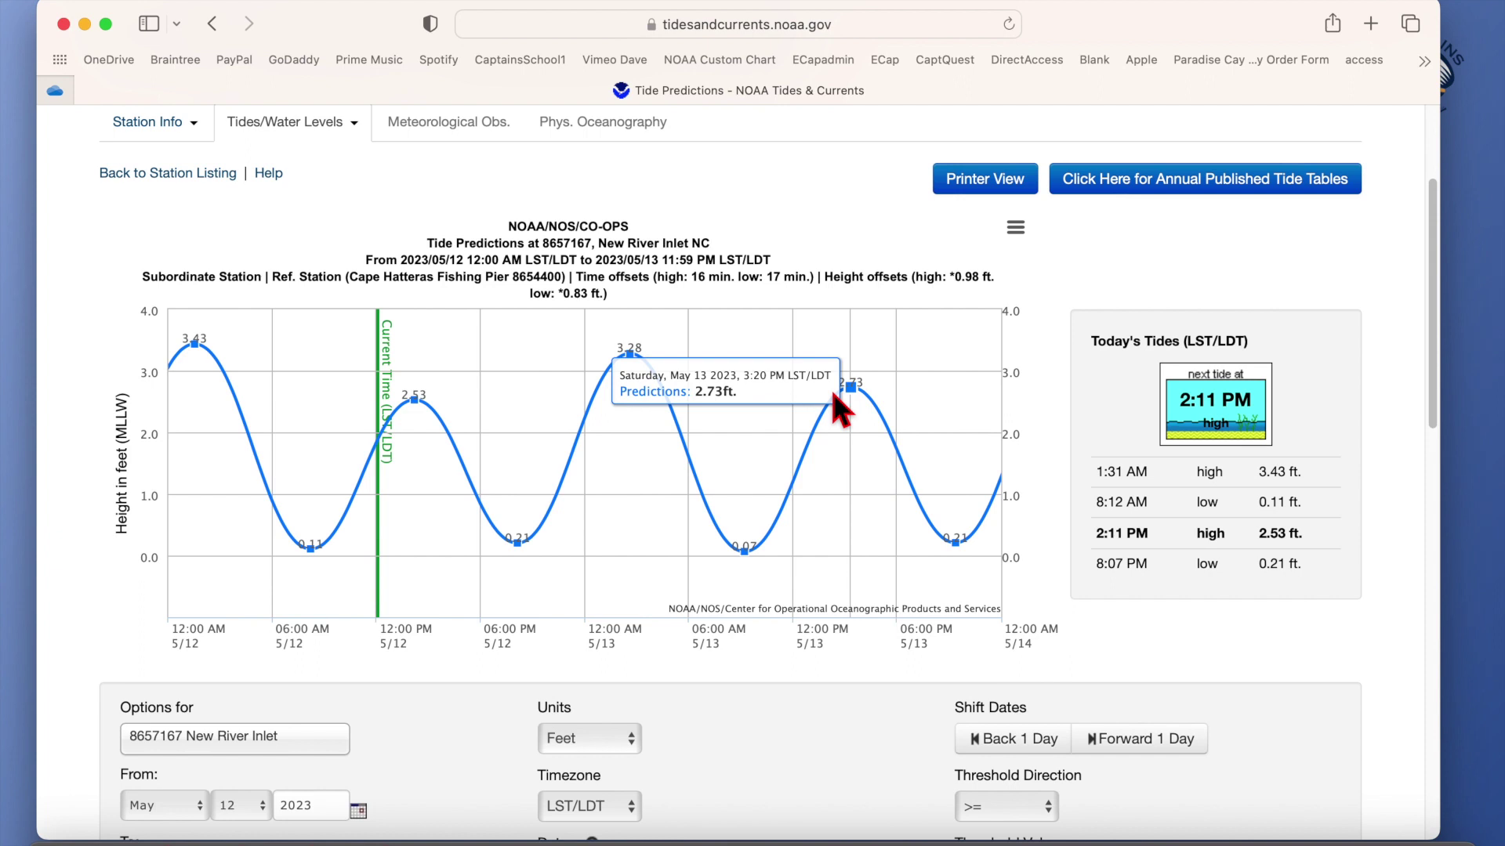
- Advance the predictions two days to May 14–15, 2023, and check the listing's 3.01–3.31 ft highs
{"action": "scroll", "coordinate": [342, 753], "scroll_direction": "down", "scroll_amount": 5}
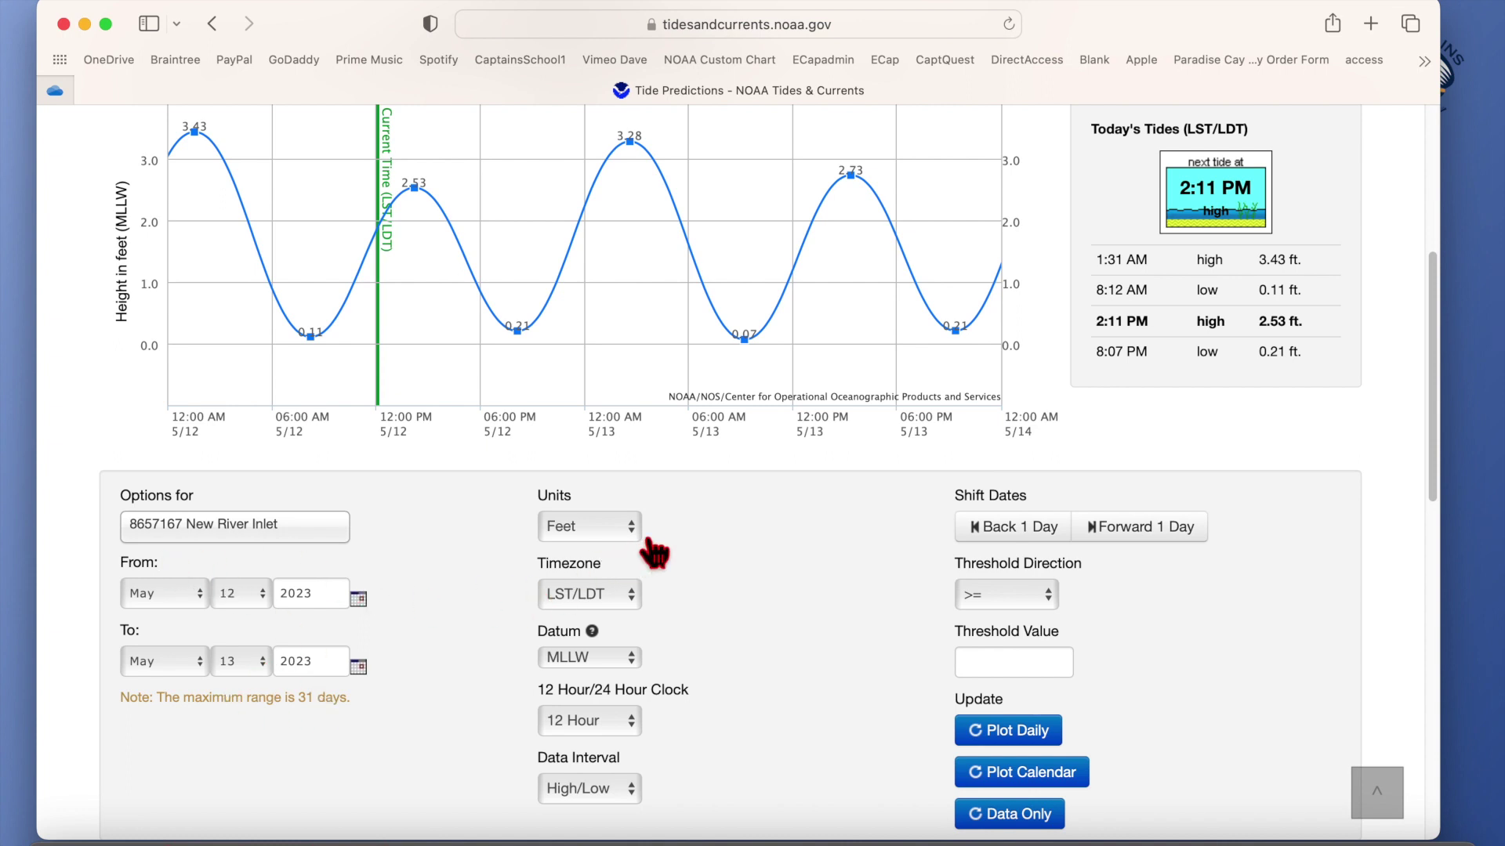
{"action": "scroll", "coordinate": [683, 600], "scroll_direction": "down", "scroll_amount": 2}
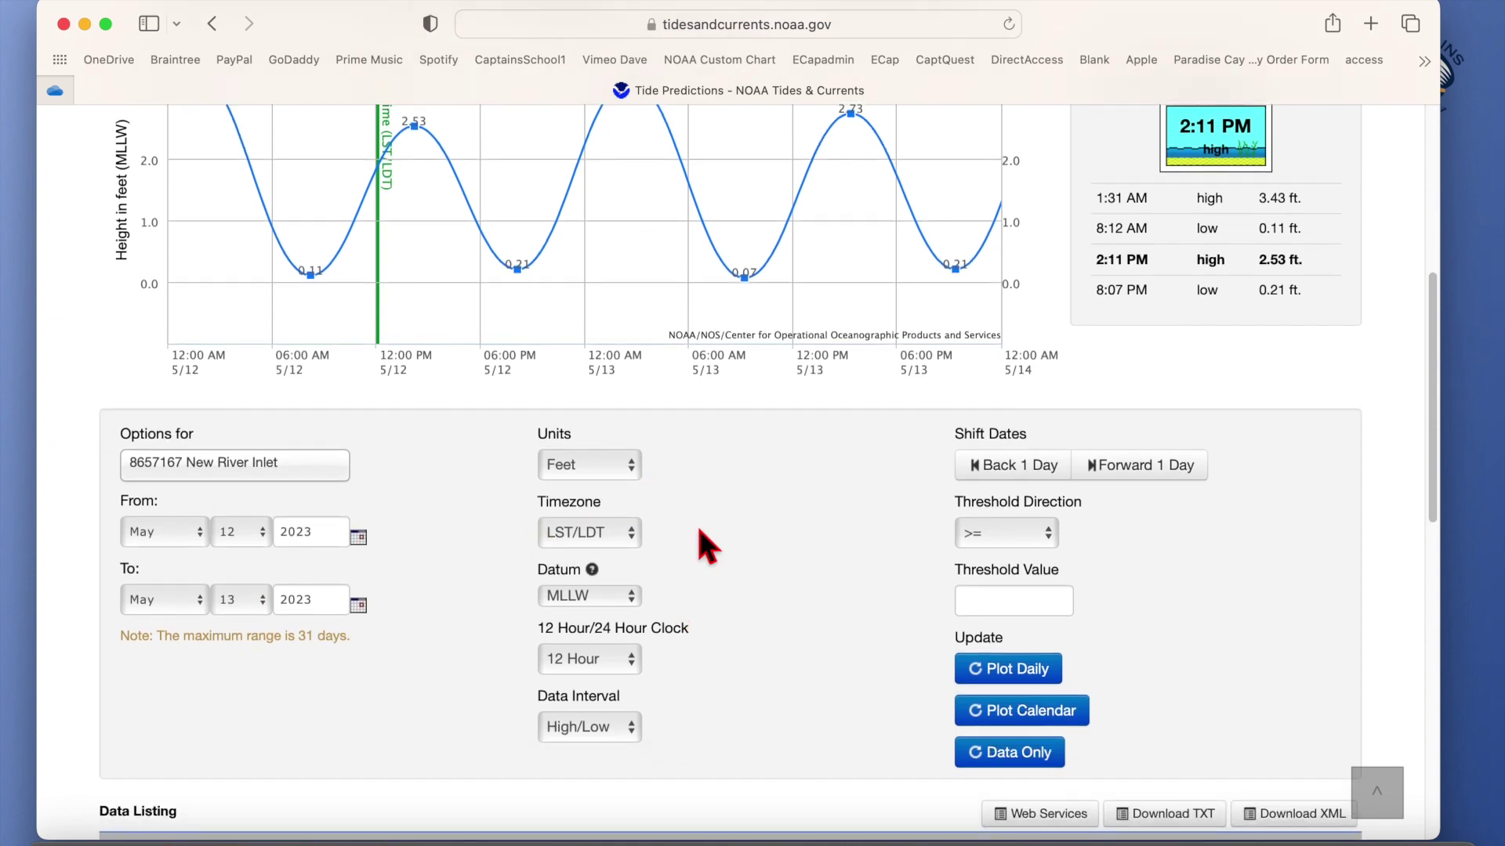
{"action": "scroll", "coordinate": [730, 544], "scroll_direction": "down", "scroll_amount": 1}
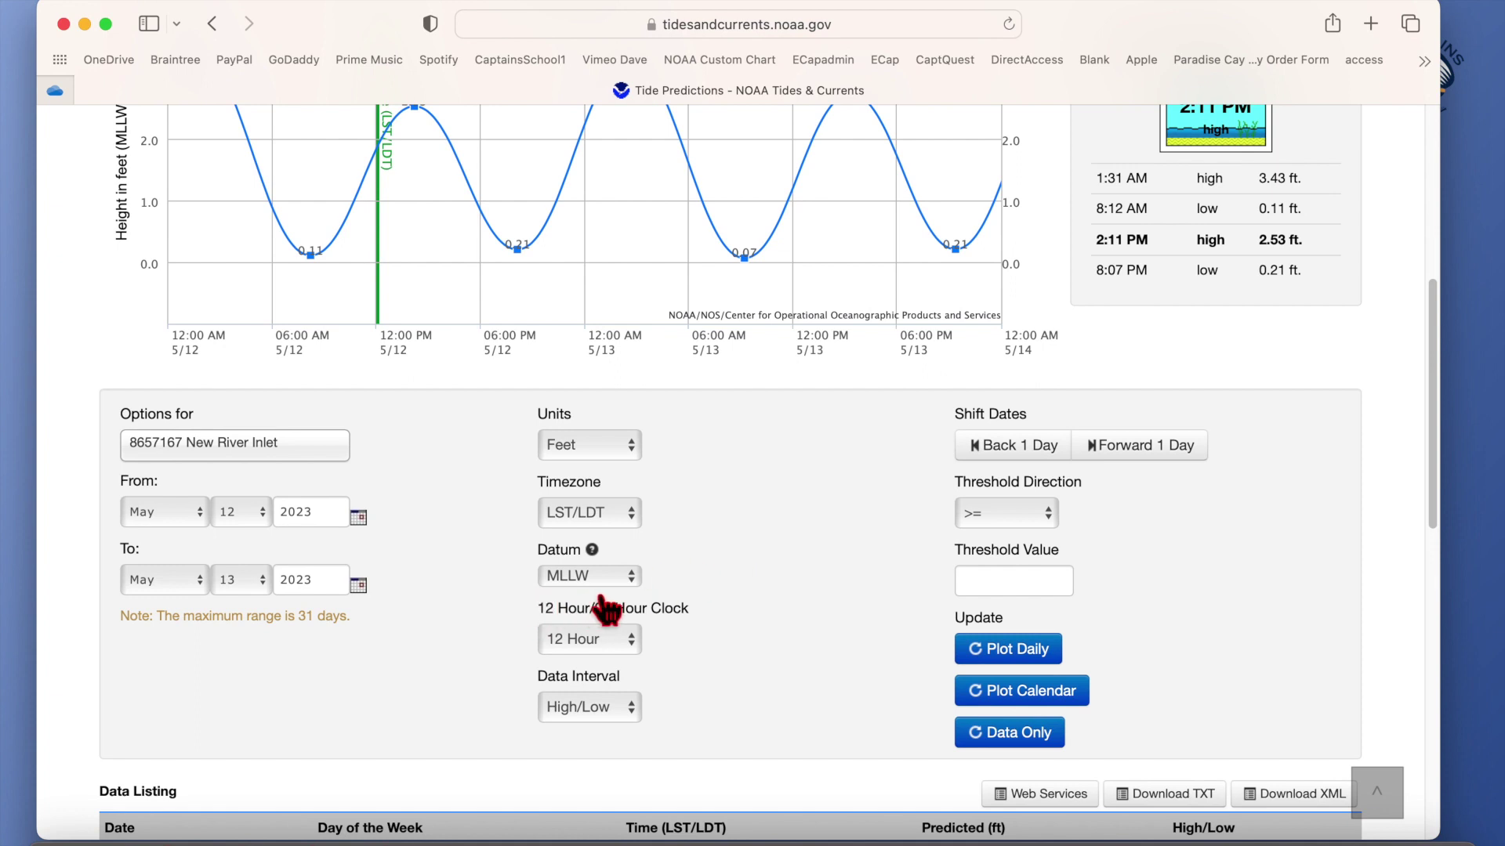
{"action": "scroll", "coordinate": [753, 635], "scroll_direction": "down", "scroll_amount": 1}
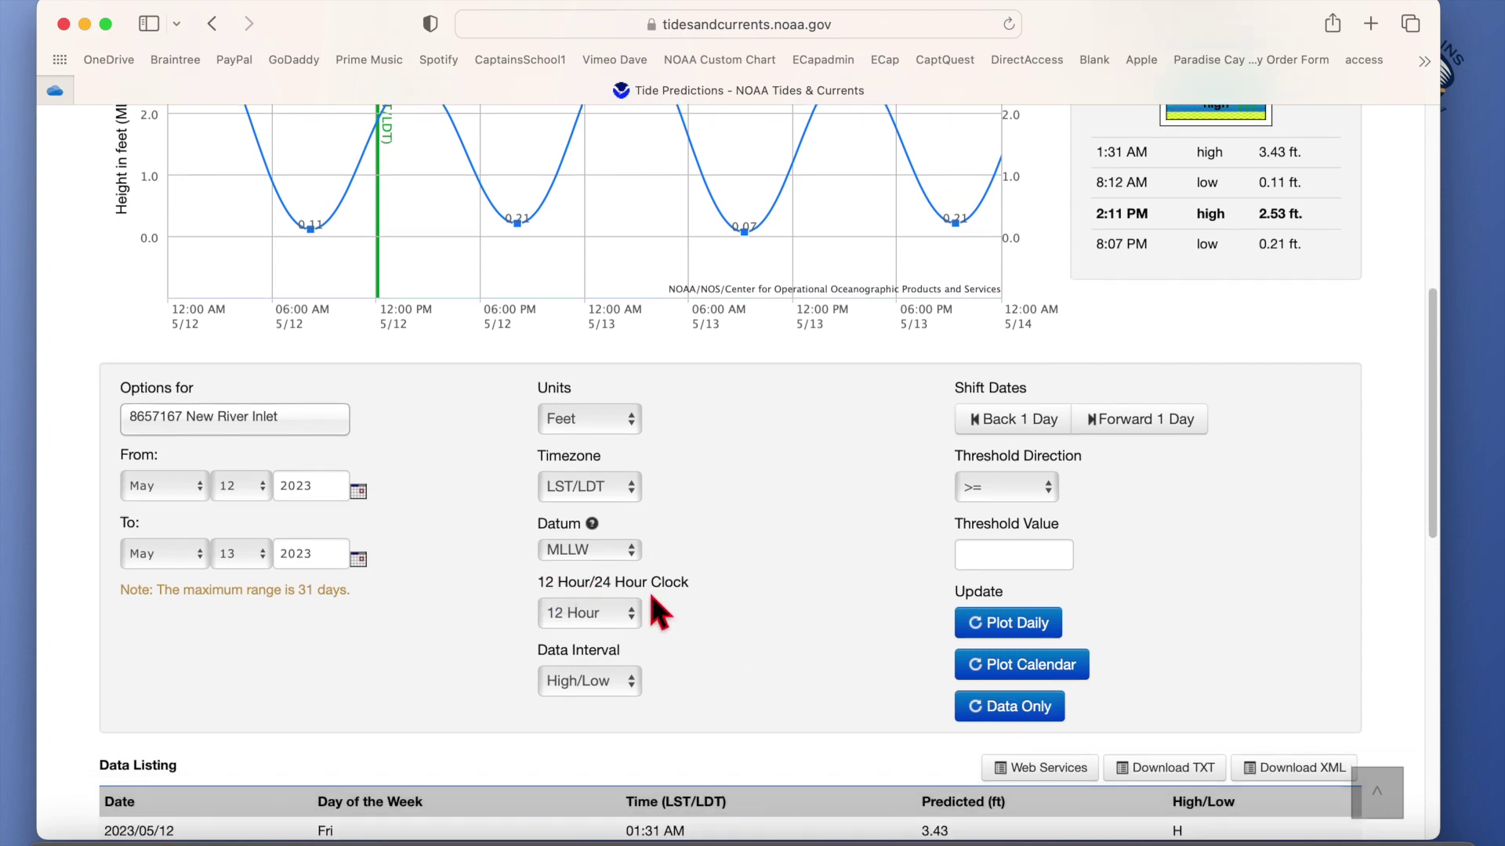
{"action": "scroll", "coordinate": [761, 651], "scroll_direction": "up", "scroll_amount": 5}
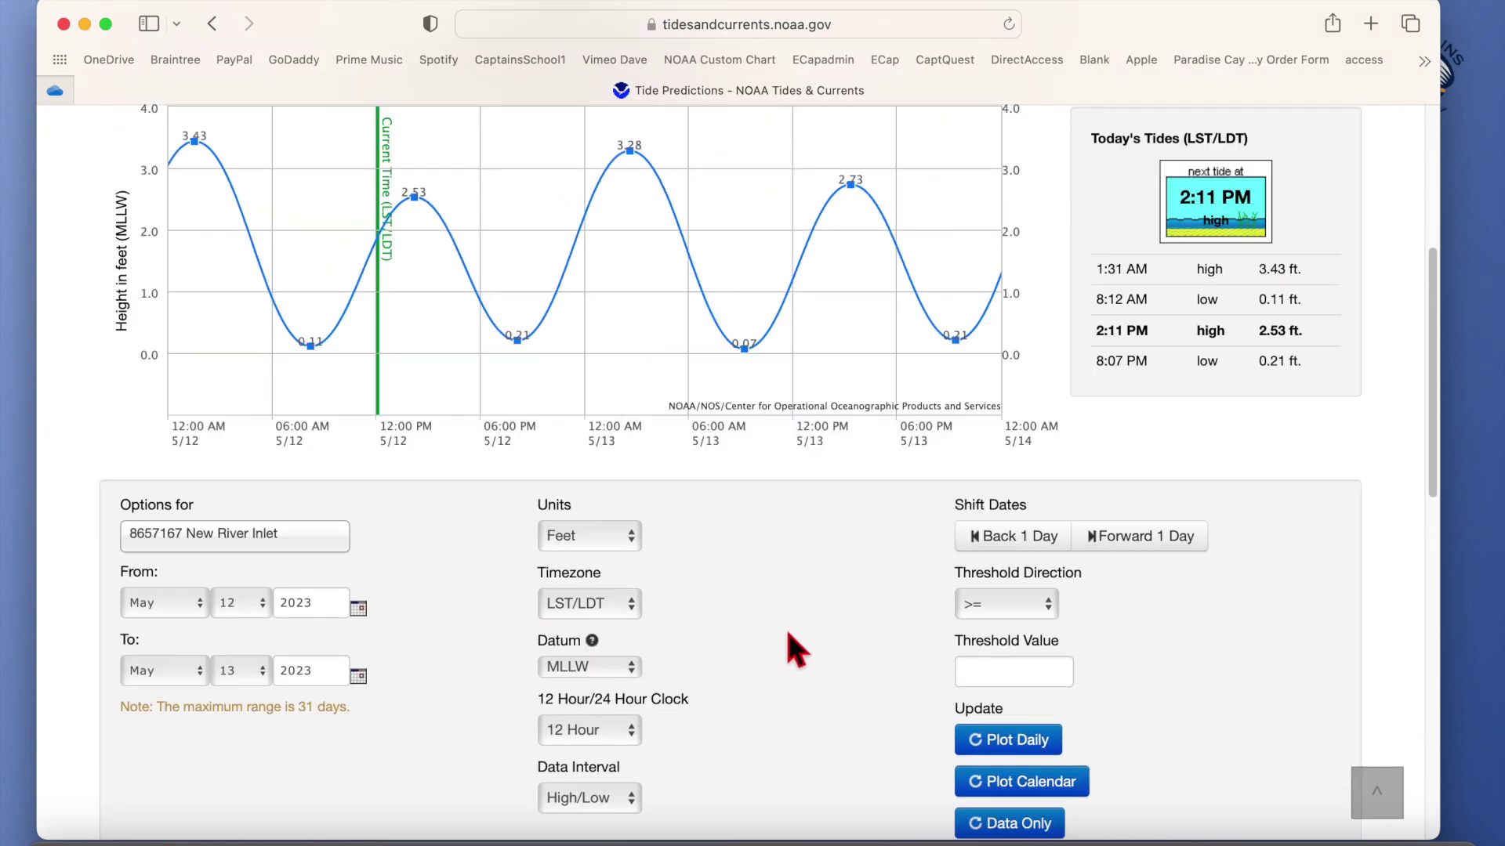
{"action": "scroll", "coordinate": [785, 623], "scroll_direction": "down", "scroll_amount": 1}
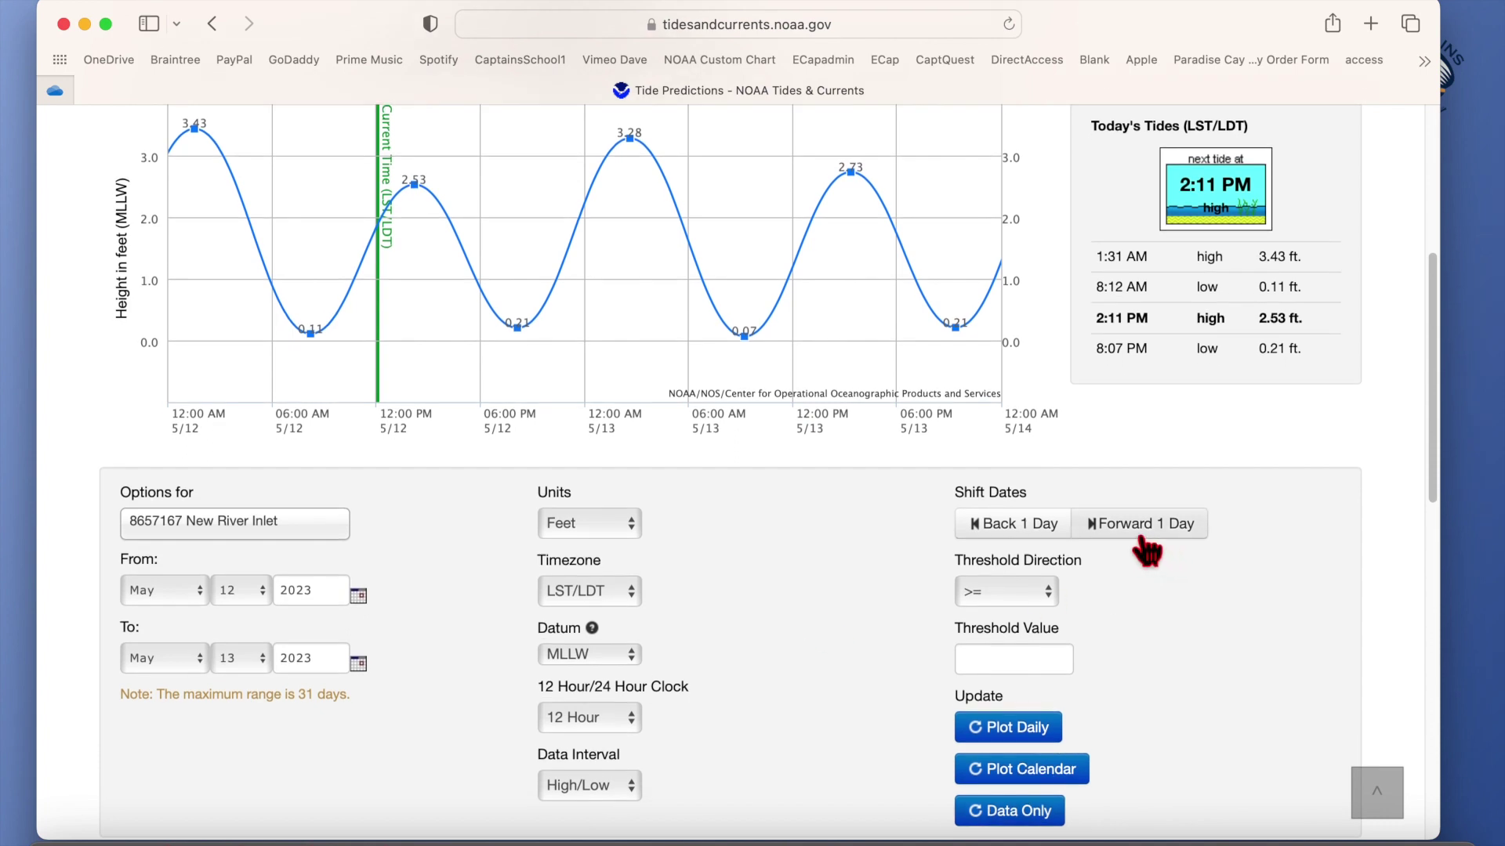
{"action": "left_click", "coordinate": [1144, 540]}
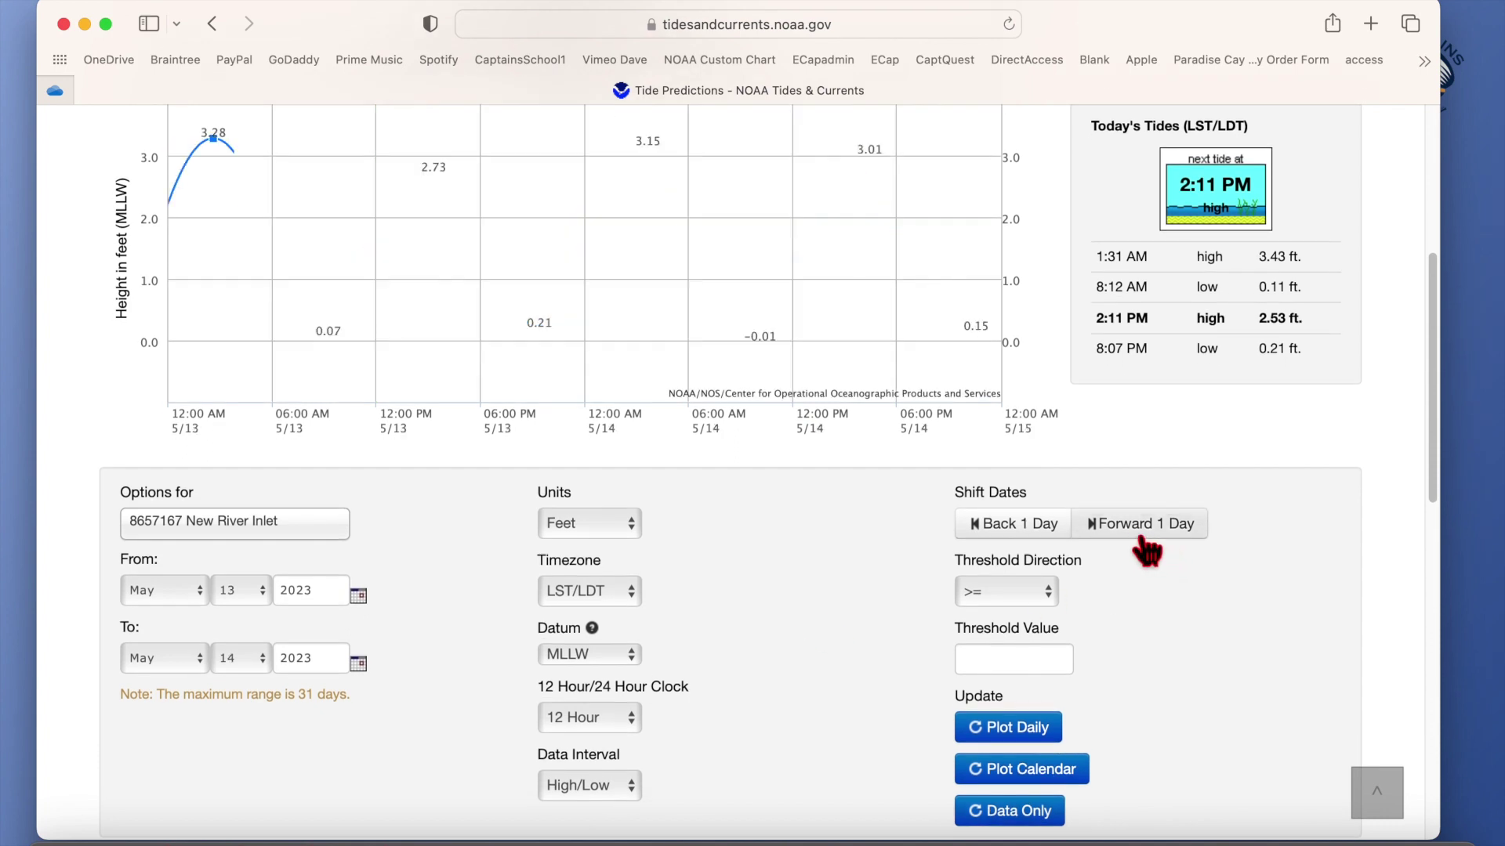
{"action": "left_click", "coordinate": [1144, 541]}
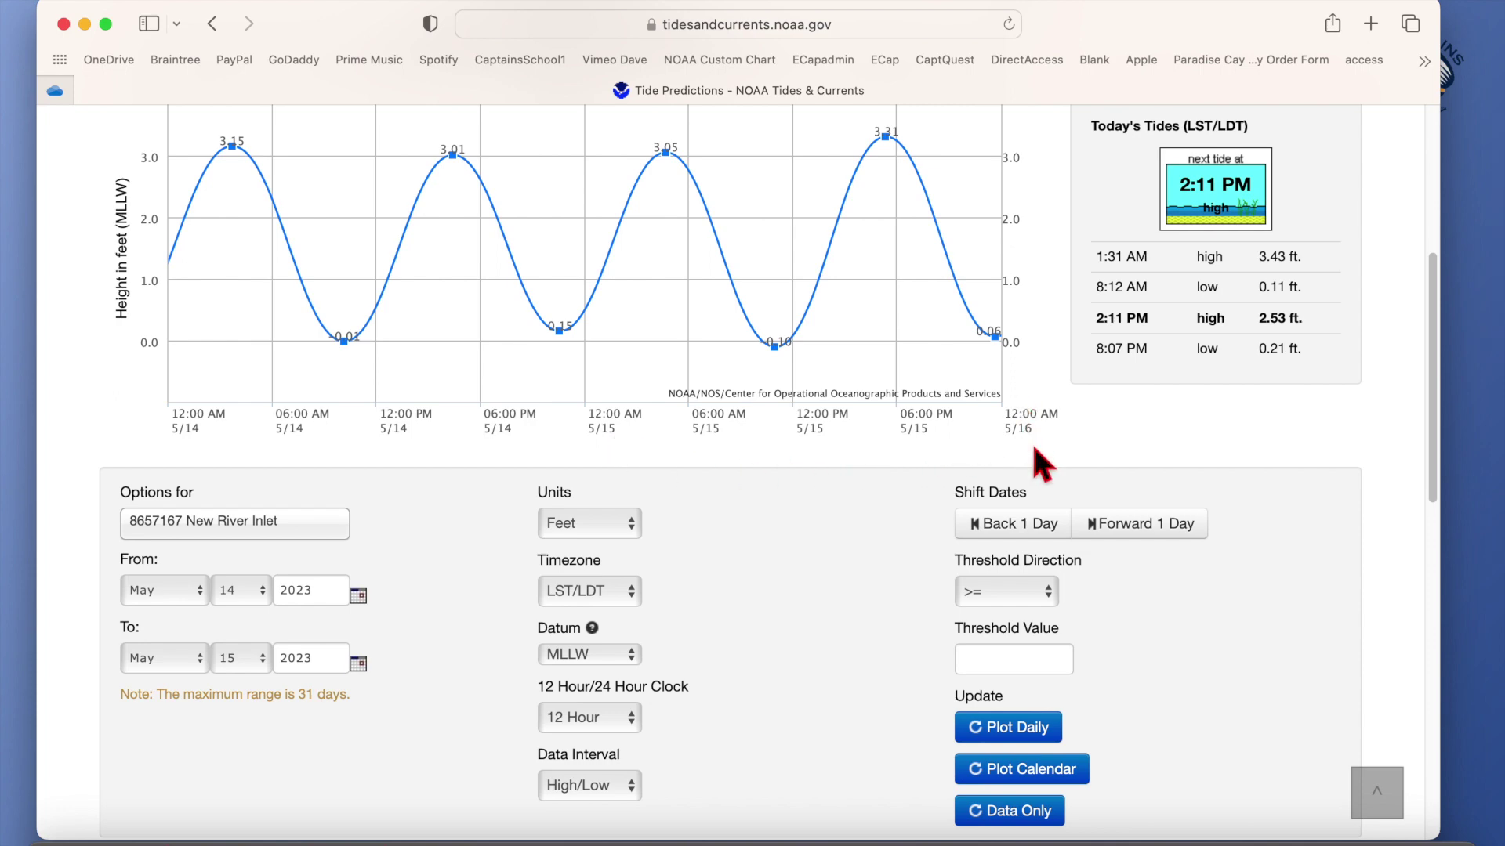
{"action": "scroll", "coordinate": [866, 624], "scroll_direction": "down", "scroll_amount": 6}
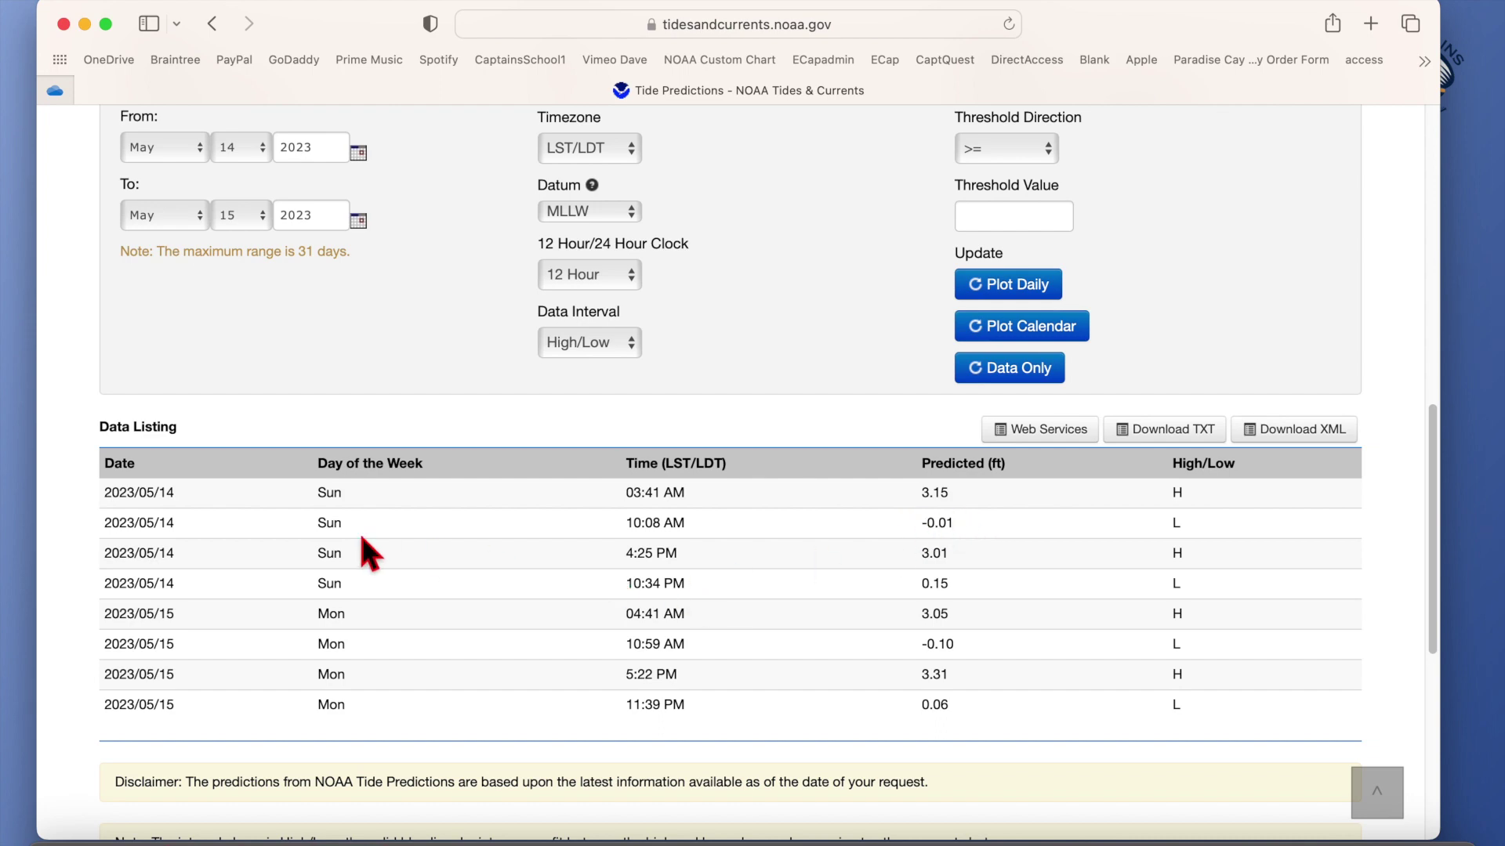
{"action": "scroll", "coordinate": [753, 454], "scroll_direction": "up", "scroll_amount": 7}
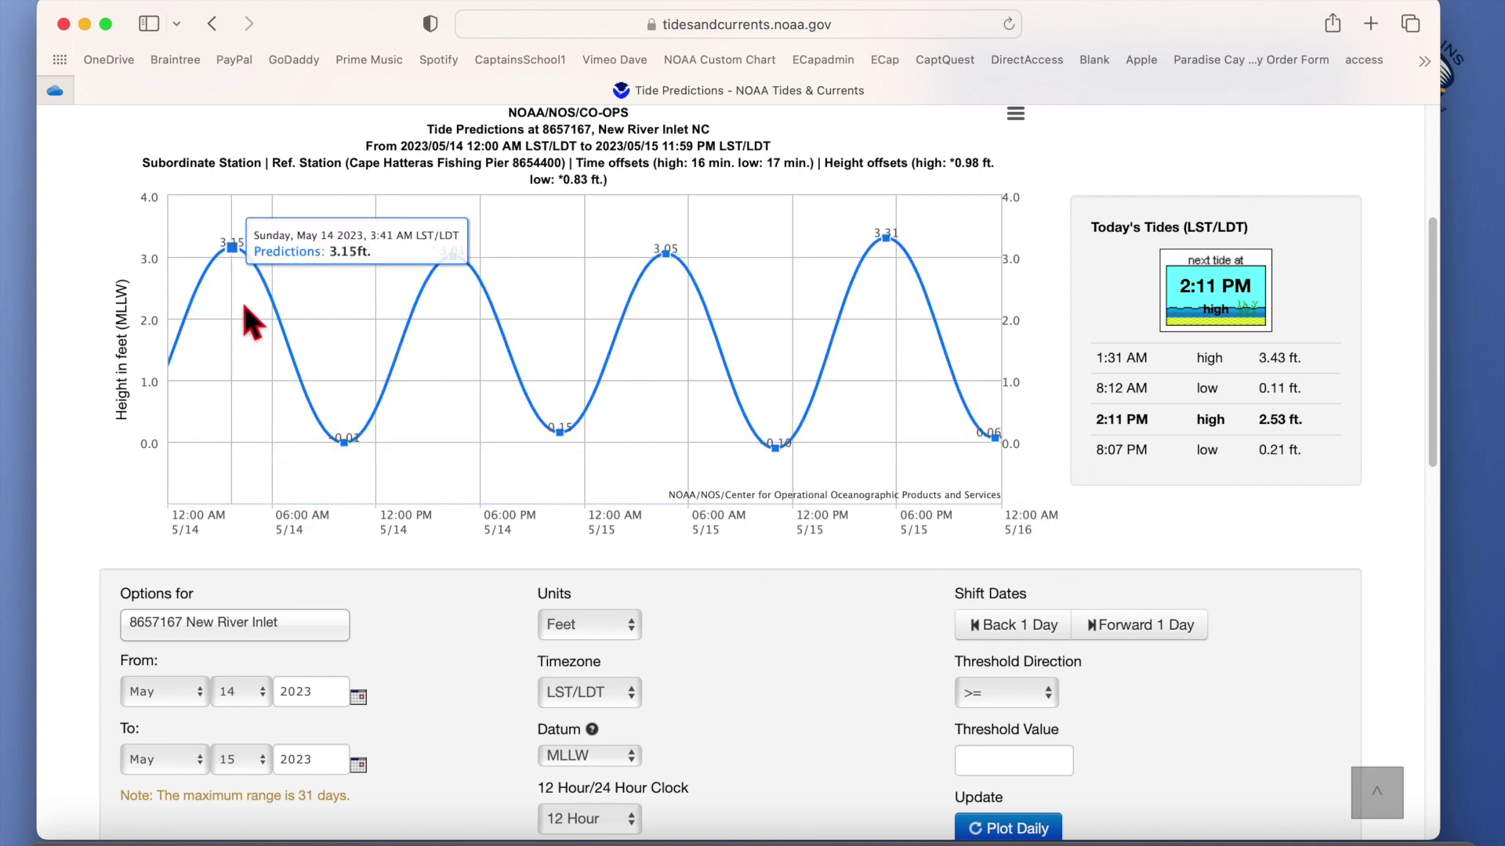
- Shift the chart back two days to May 12–13, 2023, showing highs of 2.53–3.43 ft
{"action": "left_click", "coordinate": [1008, 648]}
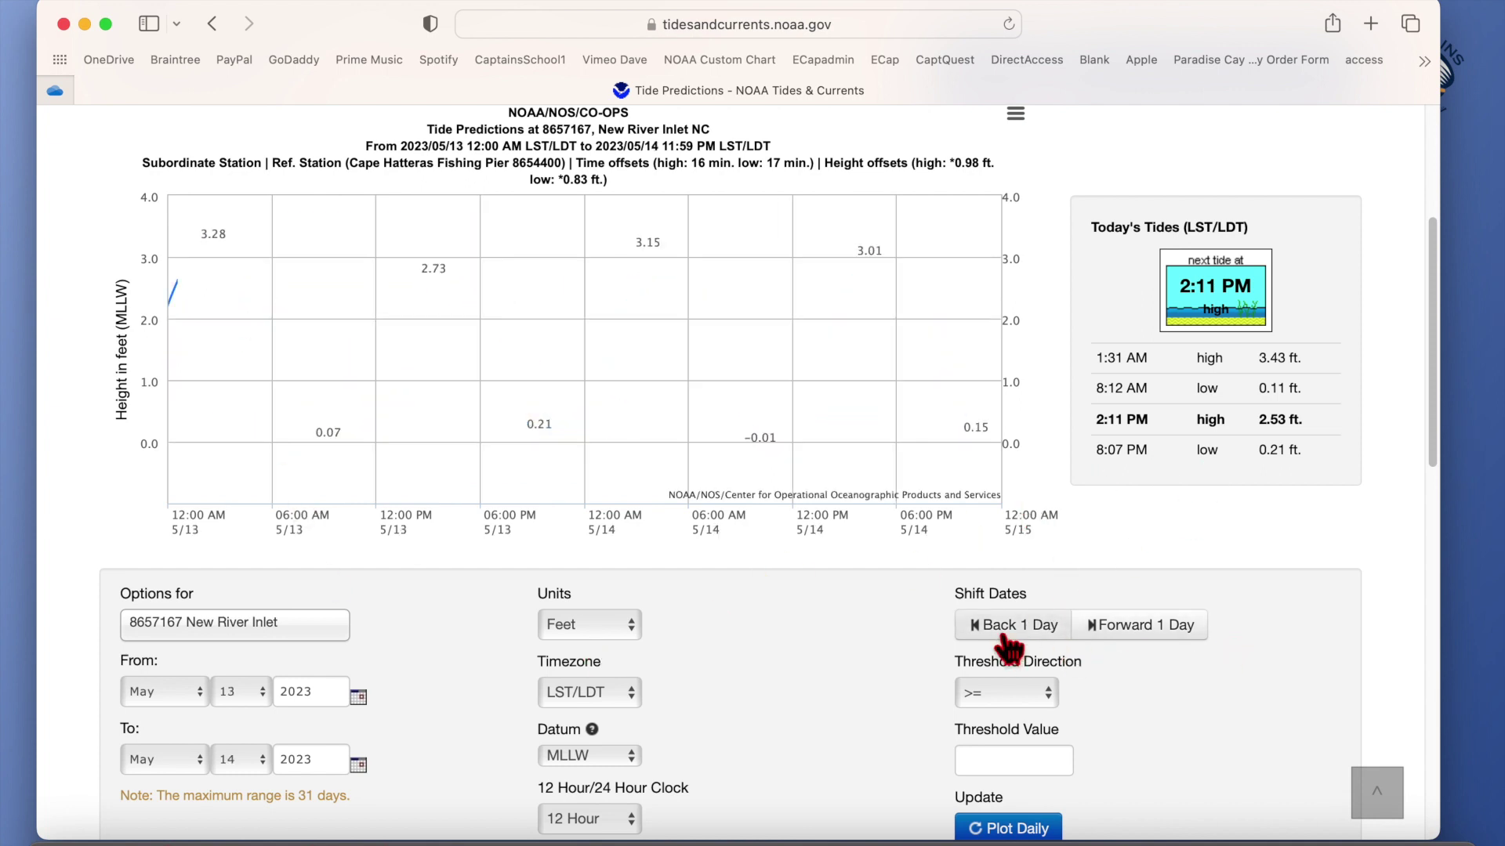
{"action": "left_click", "coordinate": [1008, 648]}
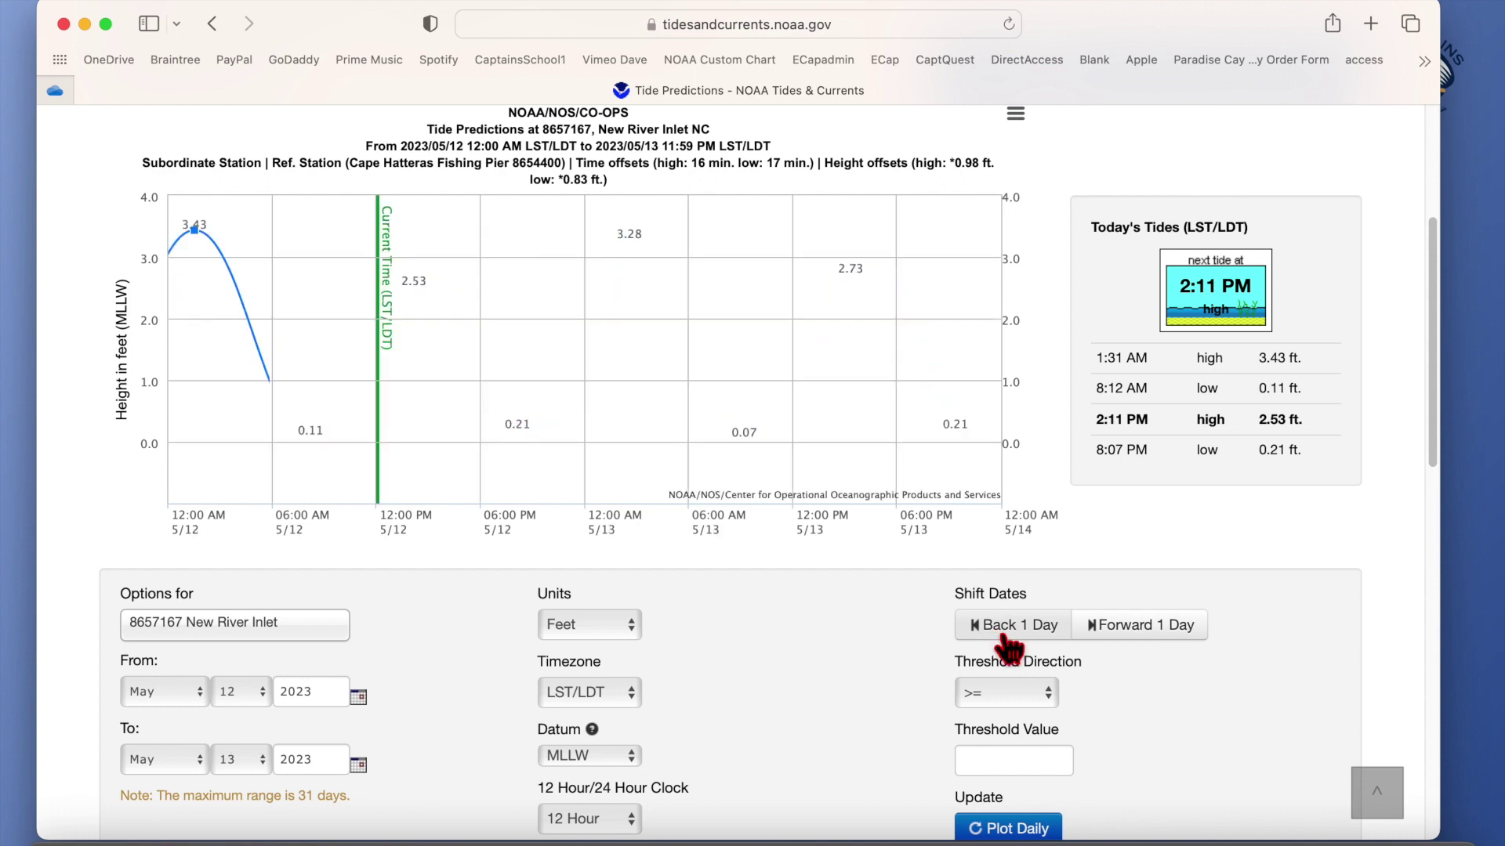